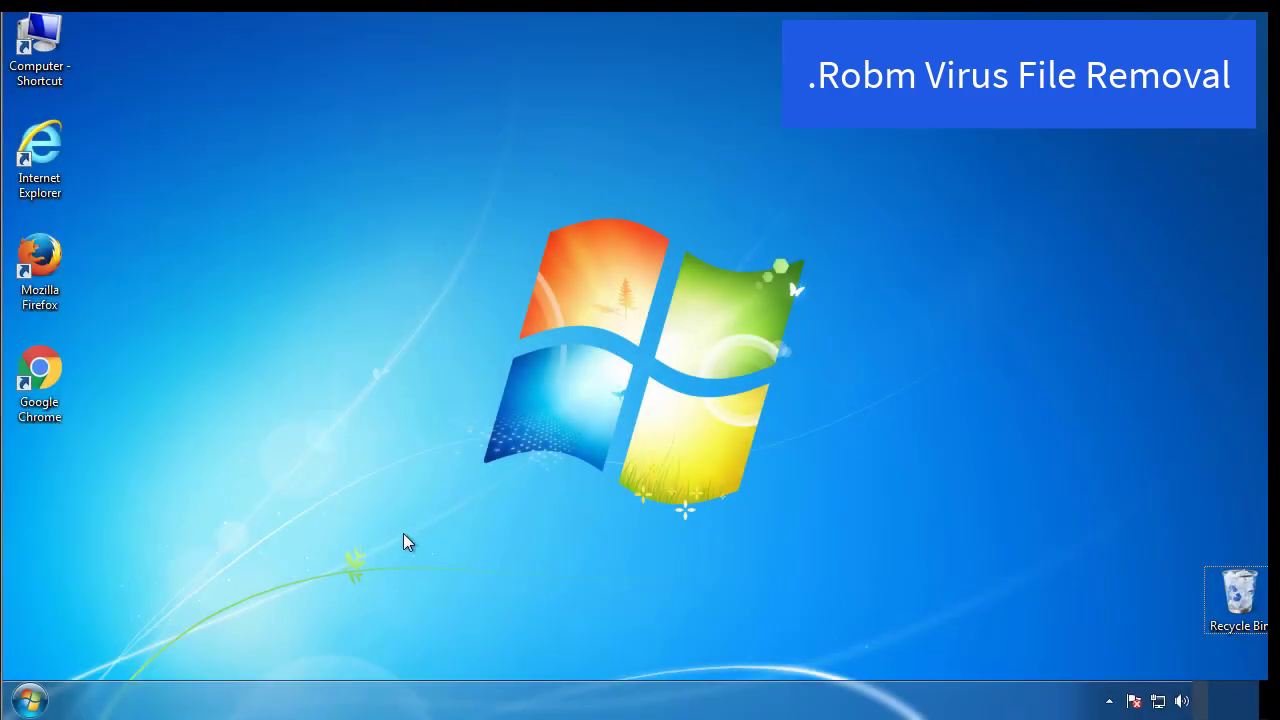
- Launch msconfig, enable Minimal Safe boot on the Boot tab, and restart into Safe Mode
left_click(28, 700)
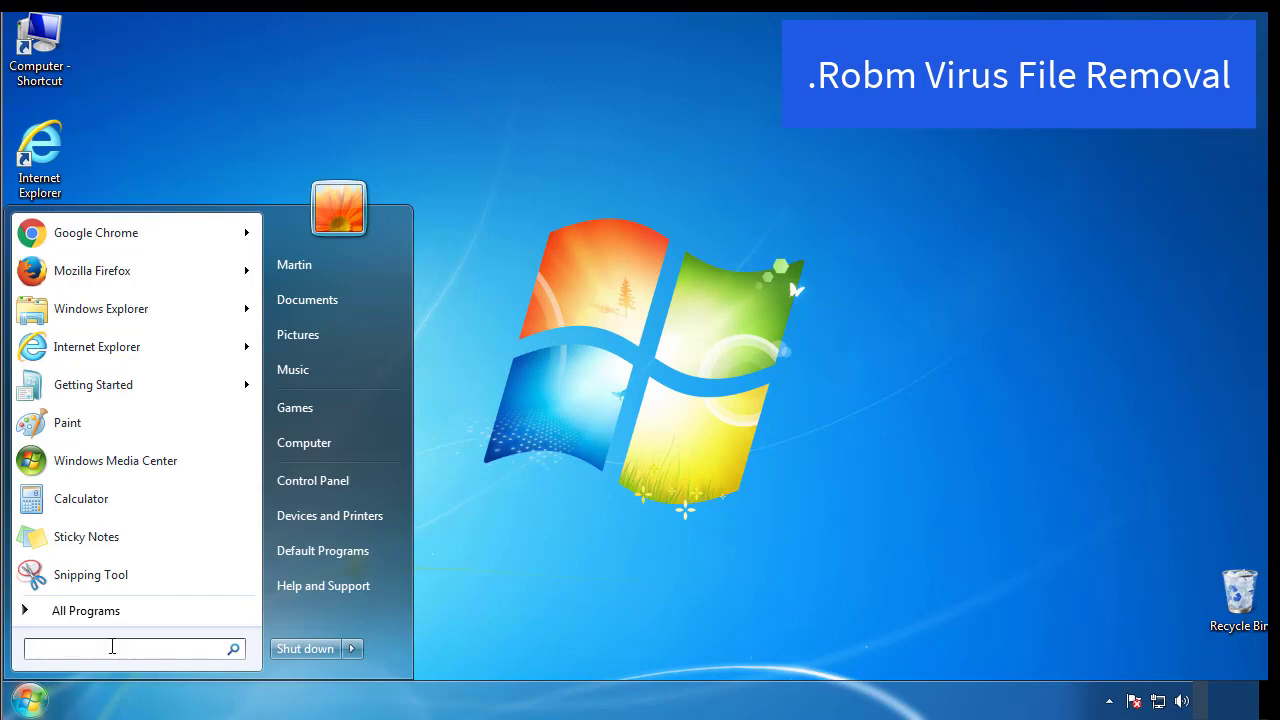
type("msconfig")
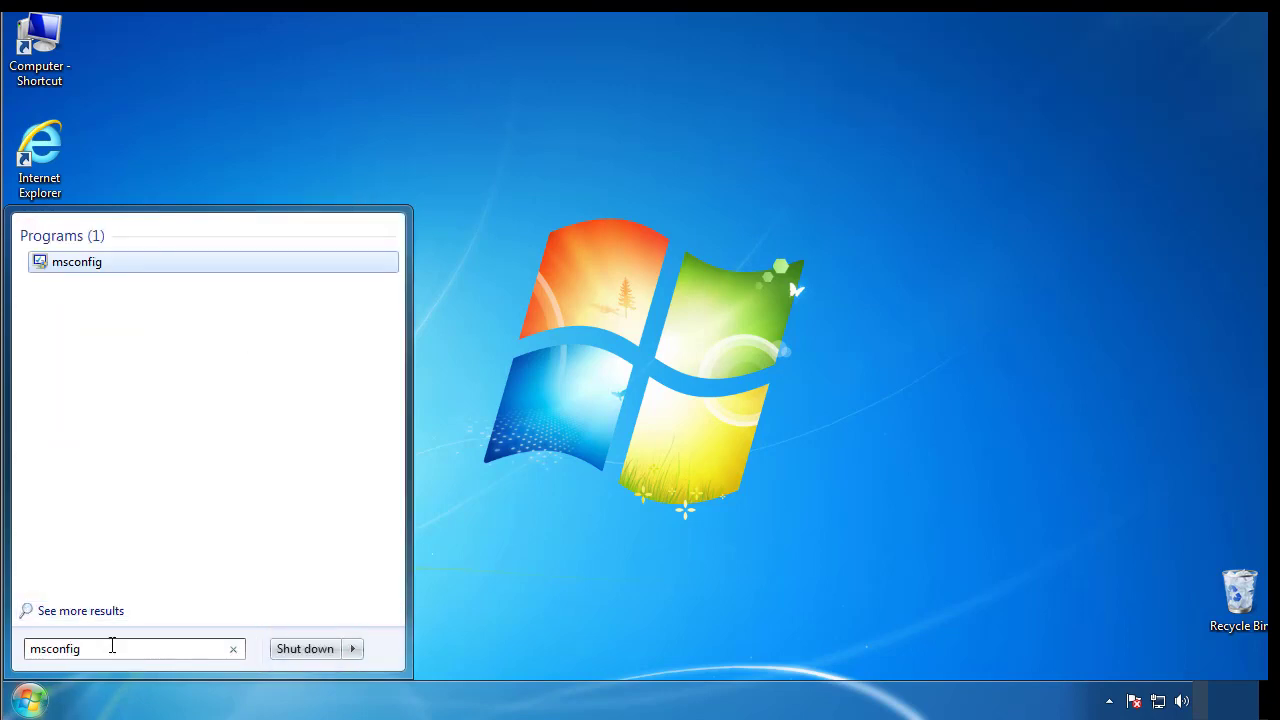
key("Return")
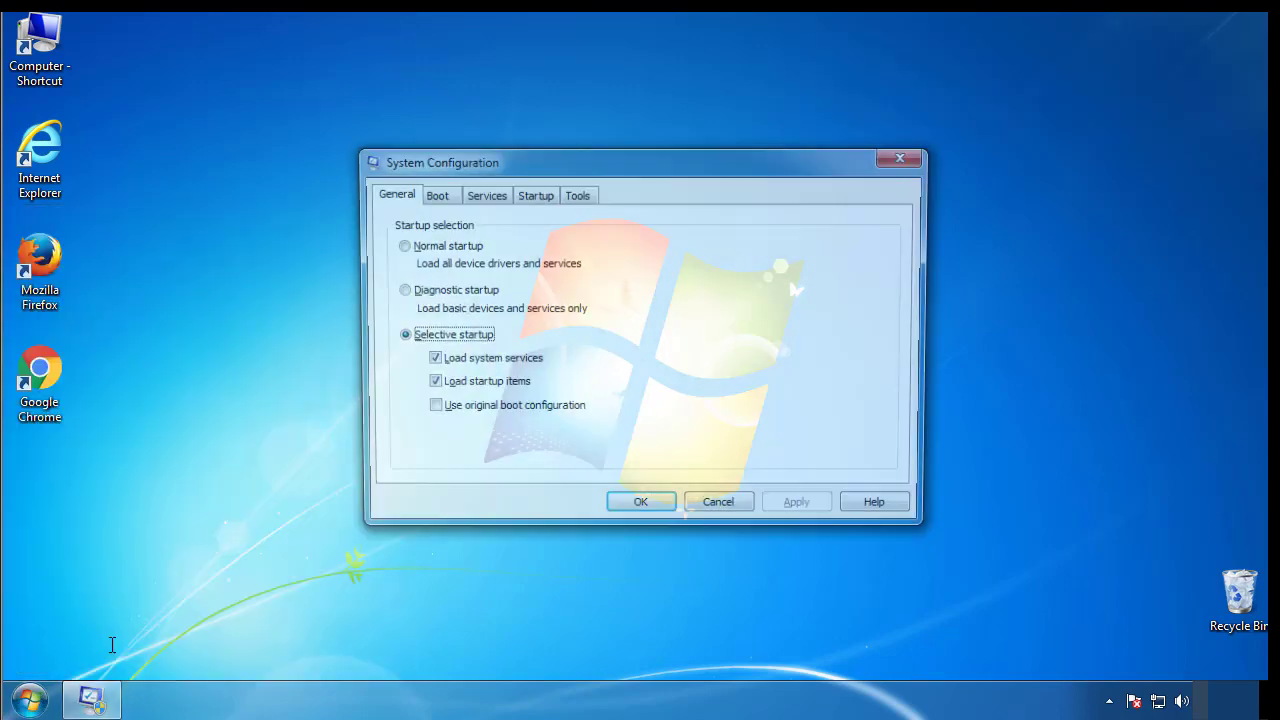
left_click(432, 197)
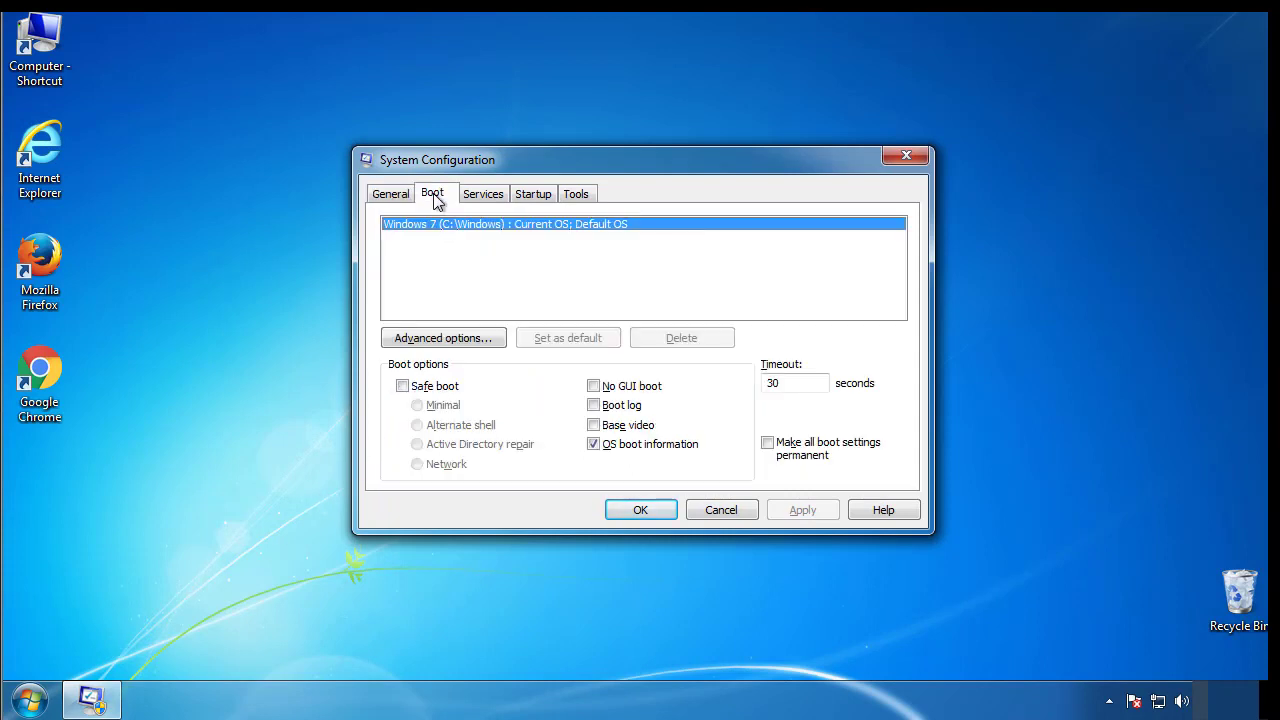
left_click(402, 386)
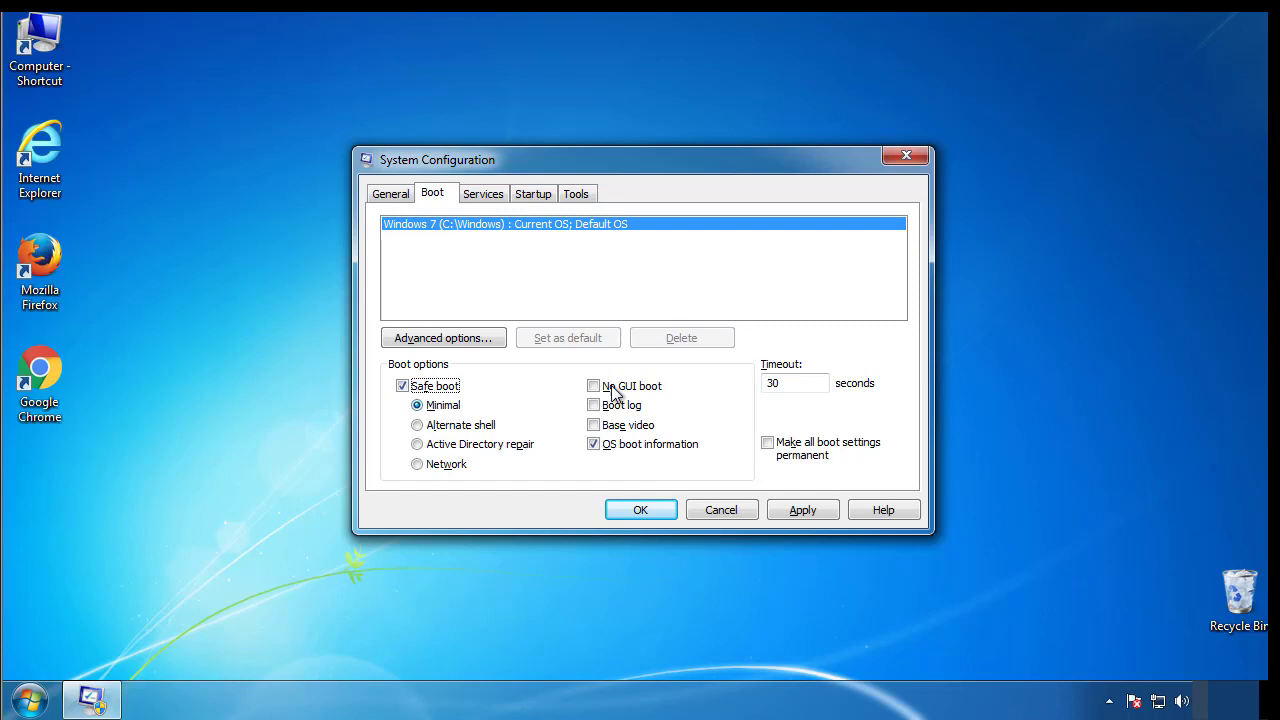
left_click(649, 510)
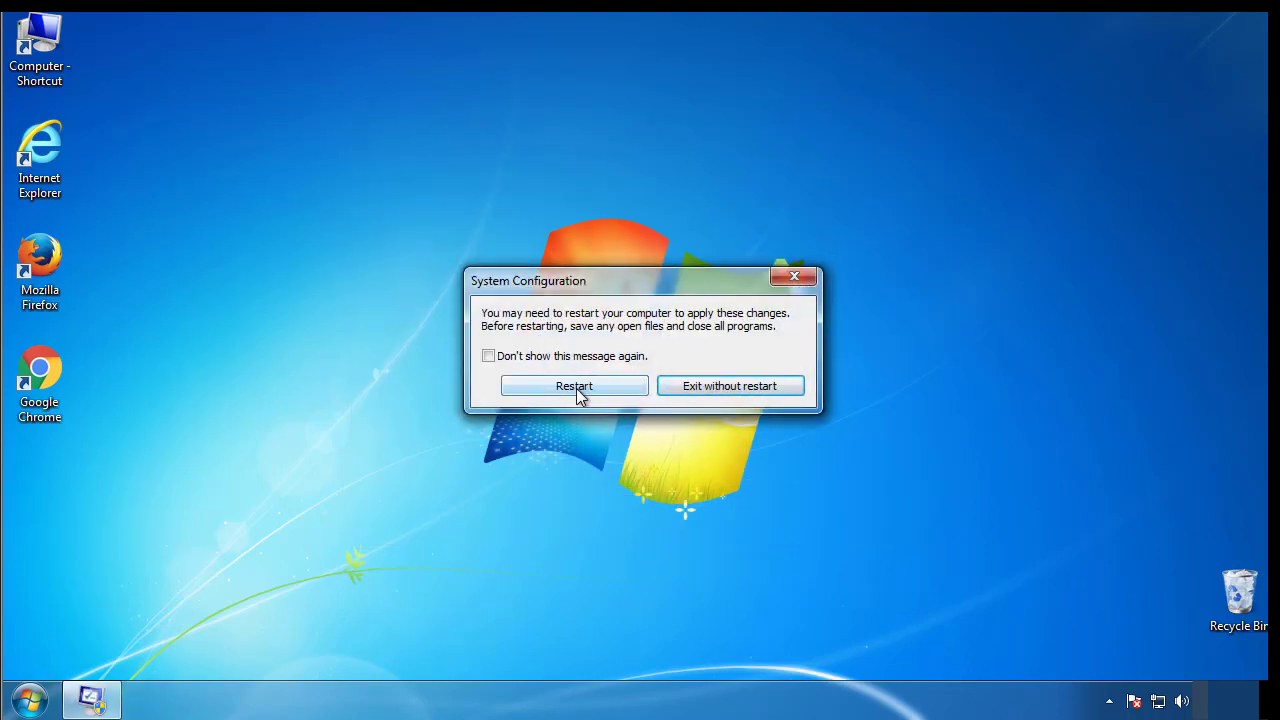
left_click(576, 388)
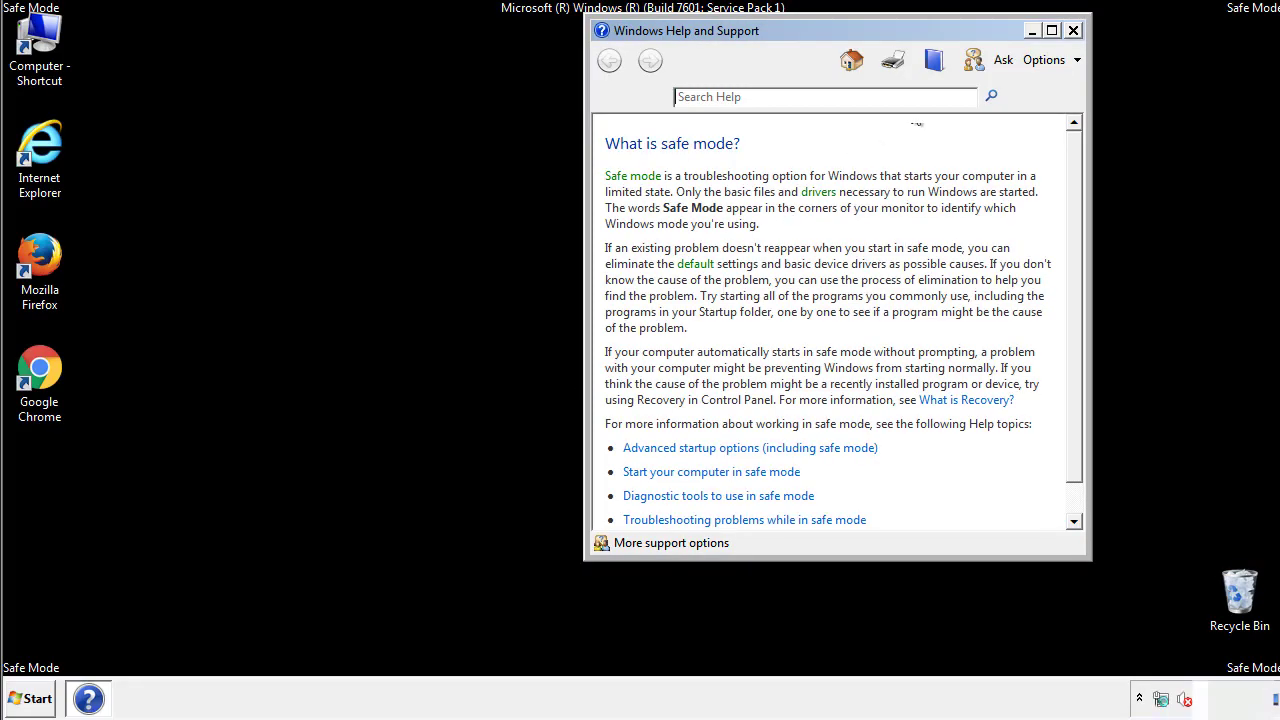
- Close the Safe Mode help and set Folder Options to show hidden files, folders and drives
left_click(1073, 30)
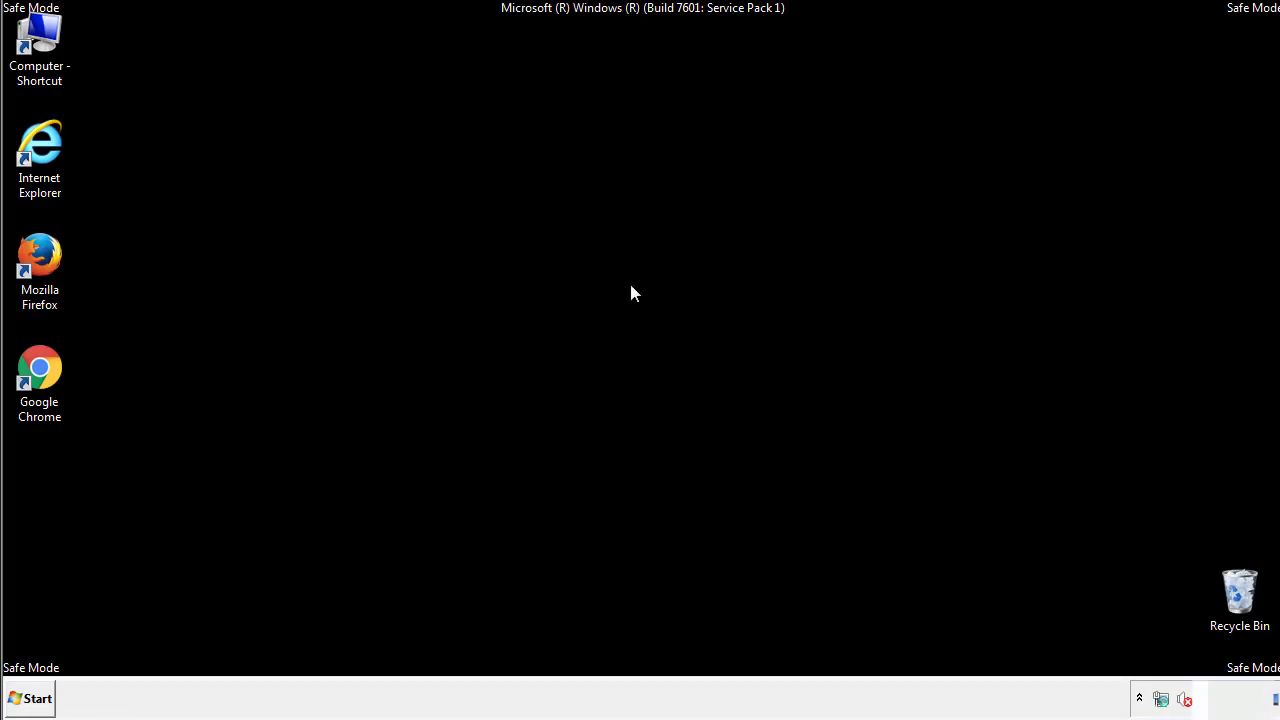
left_click(40, 697)
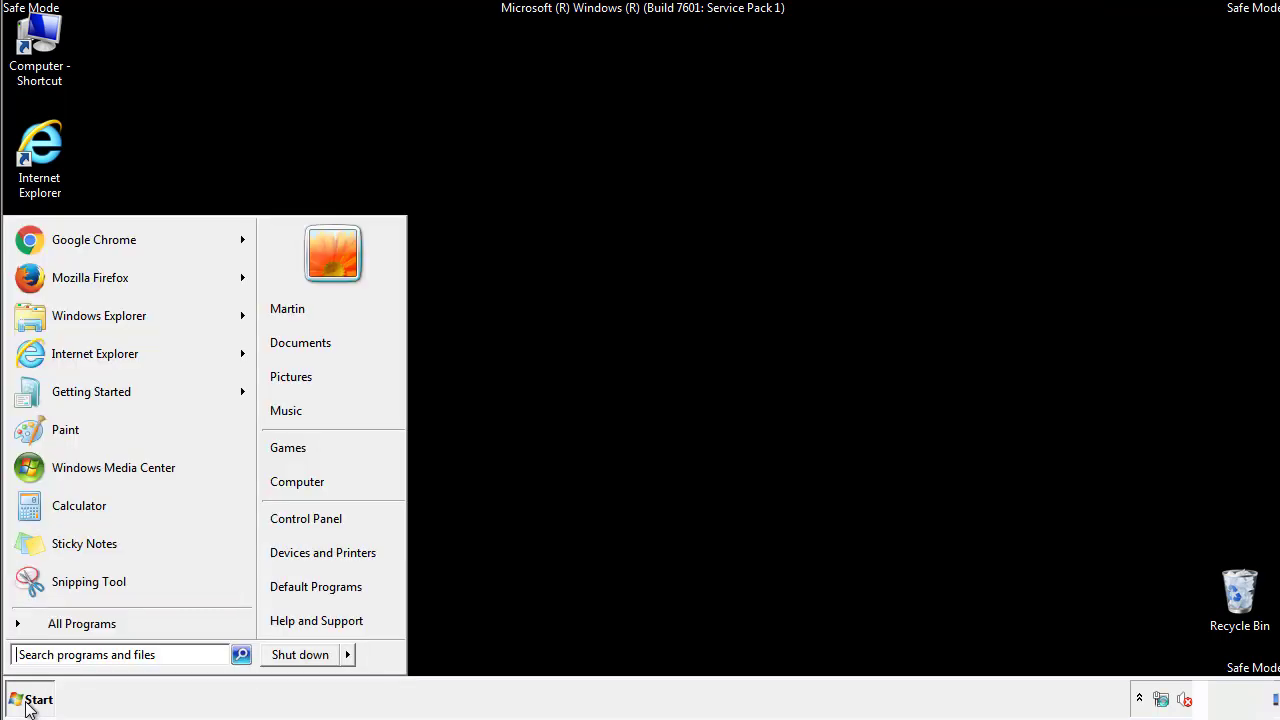
left_click(321, 514)
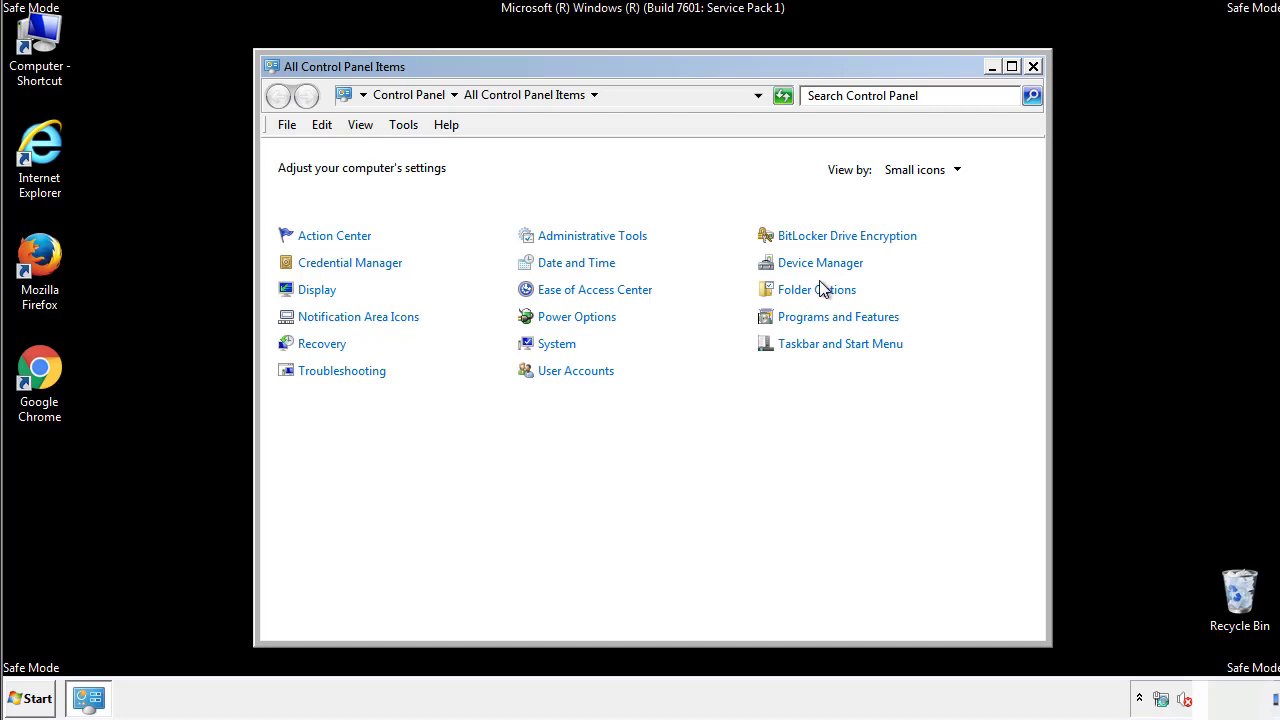
left_click(820, 292)
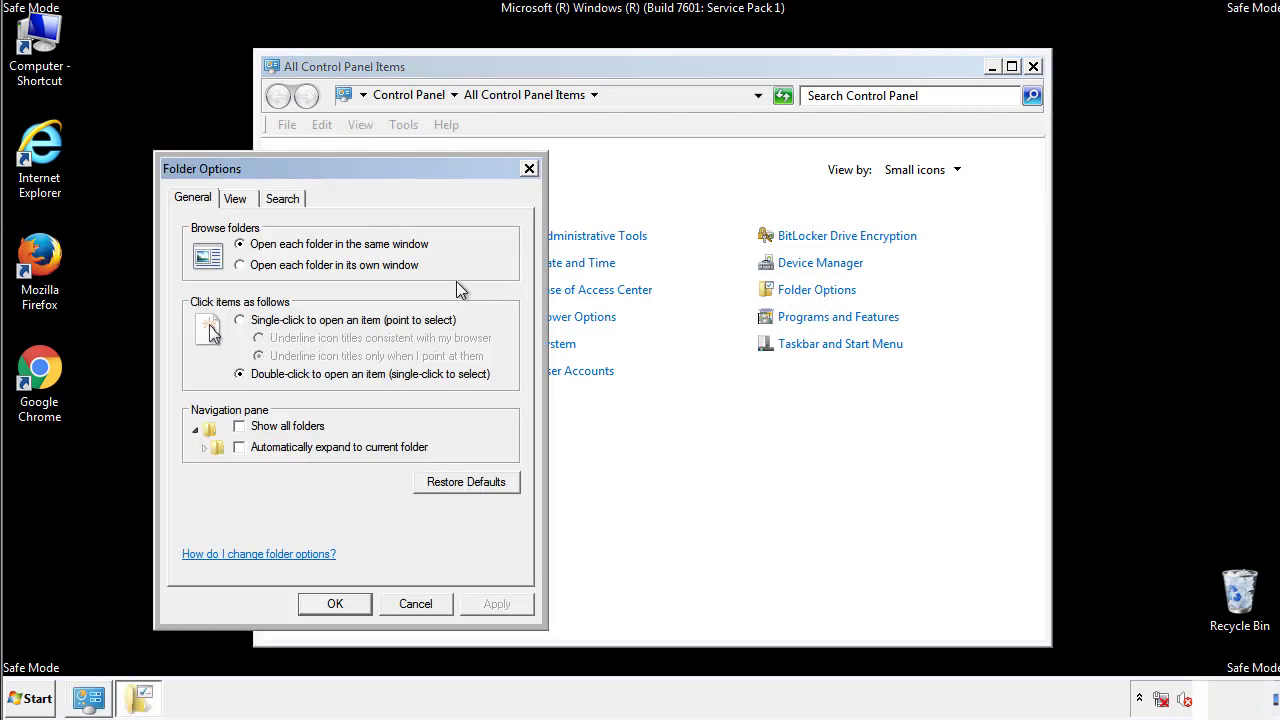
left_click(236, 200)
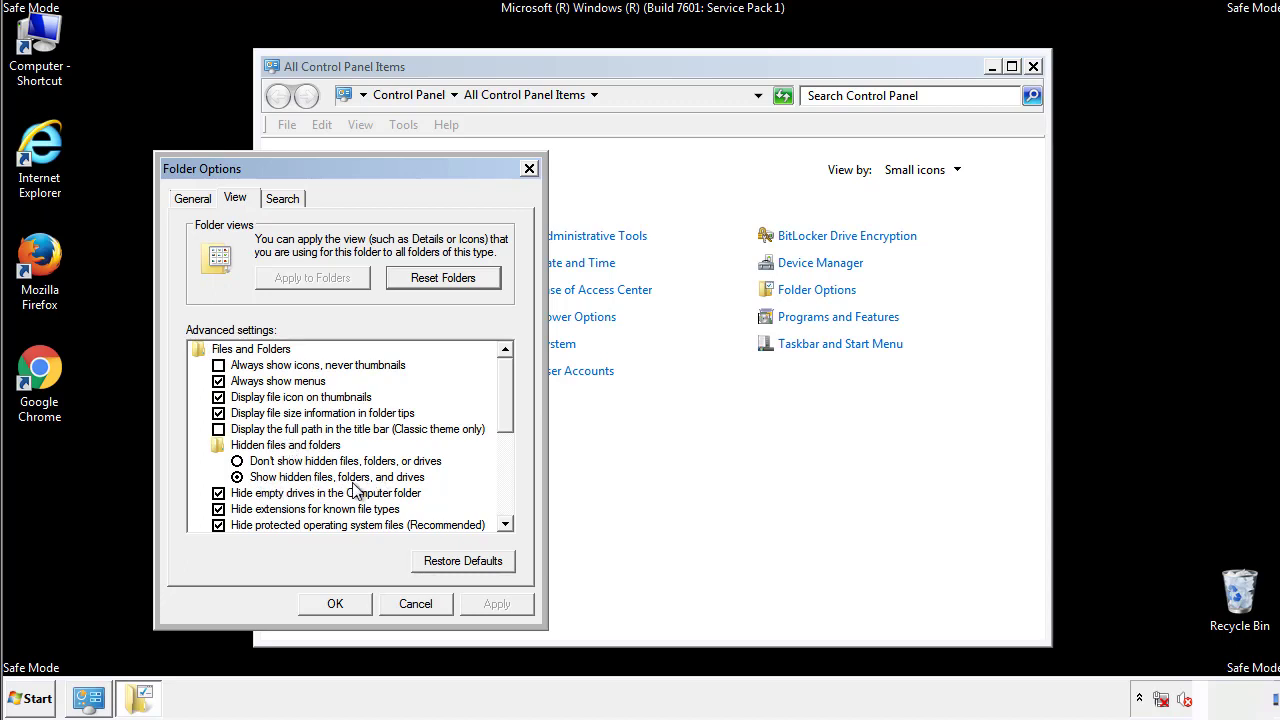
left_click(345, 602)
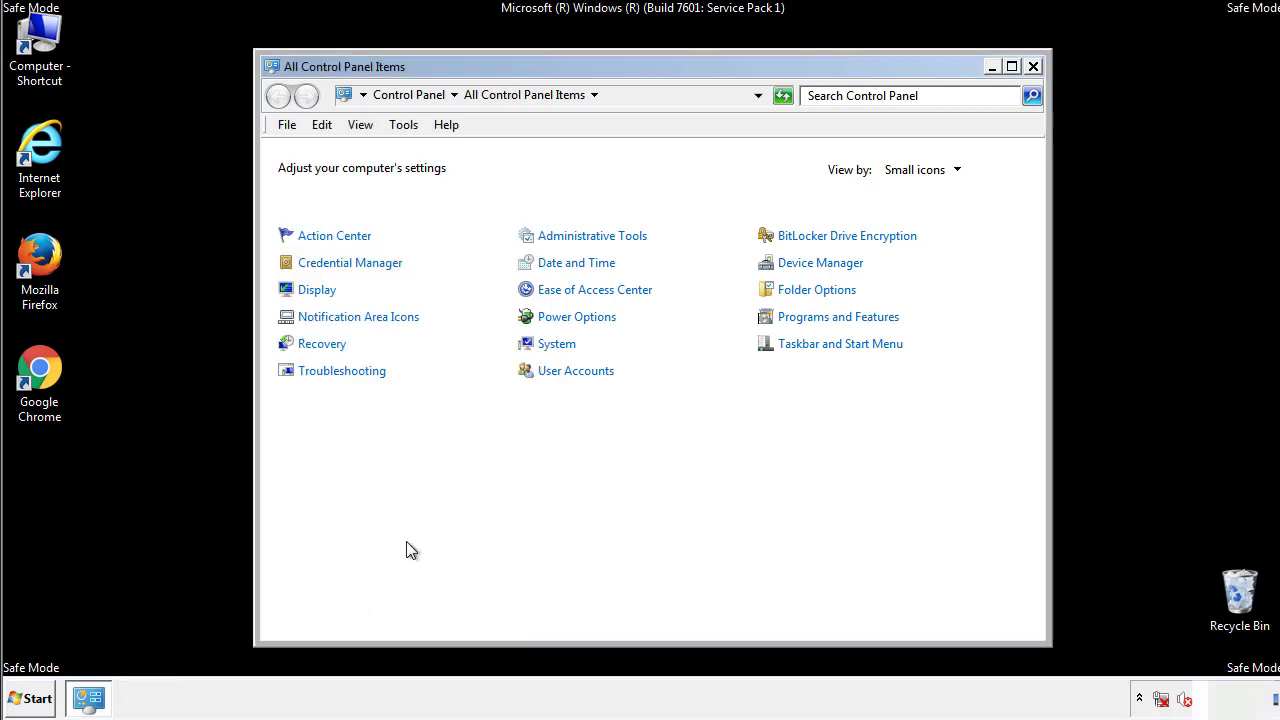
left_click(1033, 66)
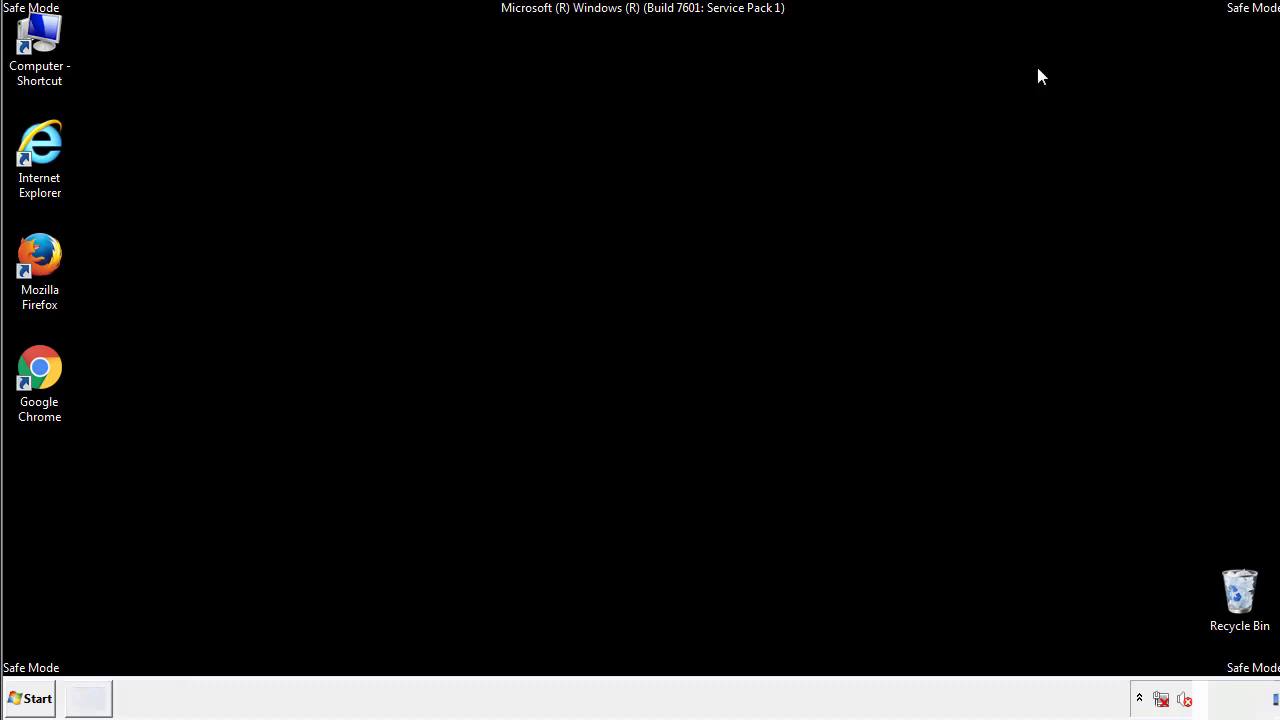
- Browse from Computer to C:\Windows\System32\drivers\etc and open the hosts file
double_click(40, 38)
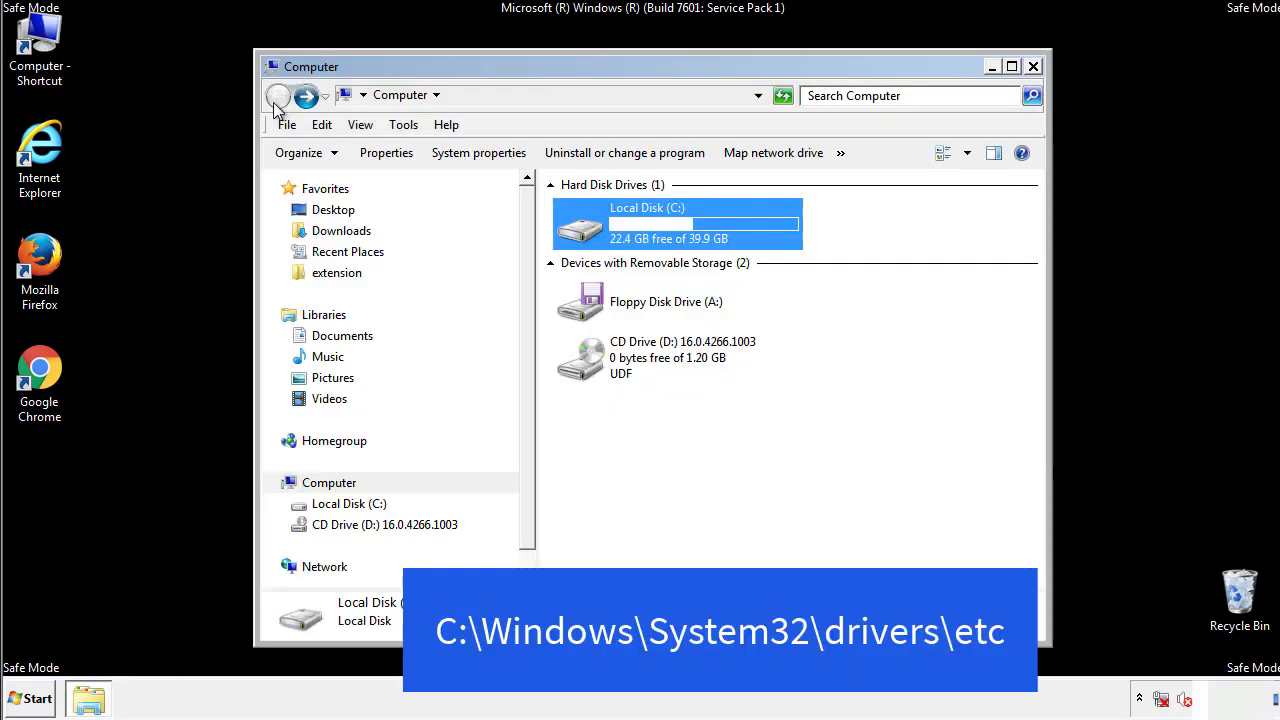
double_click(588, 233)
double_click(585, 365)
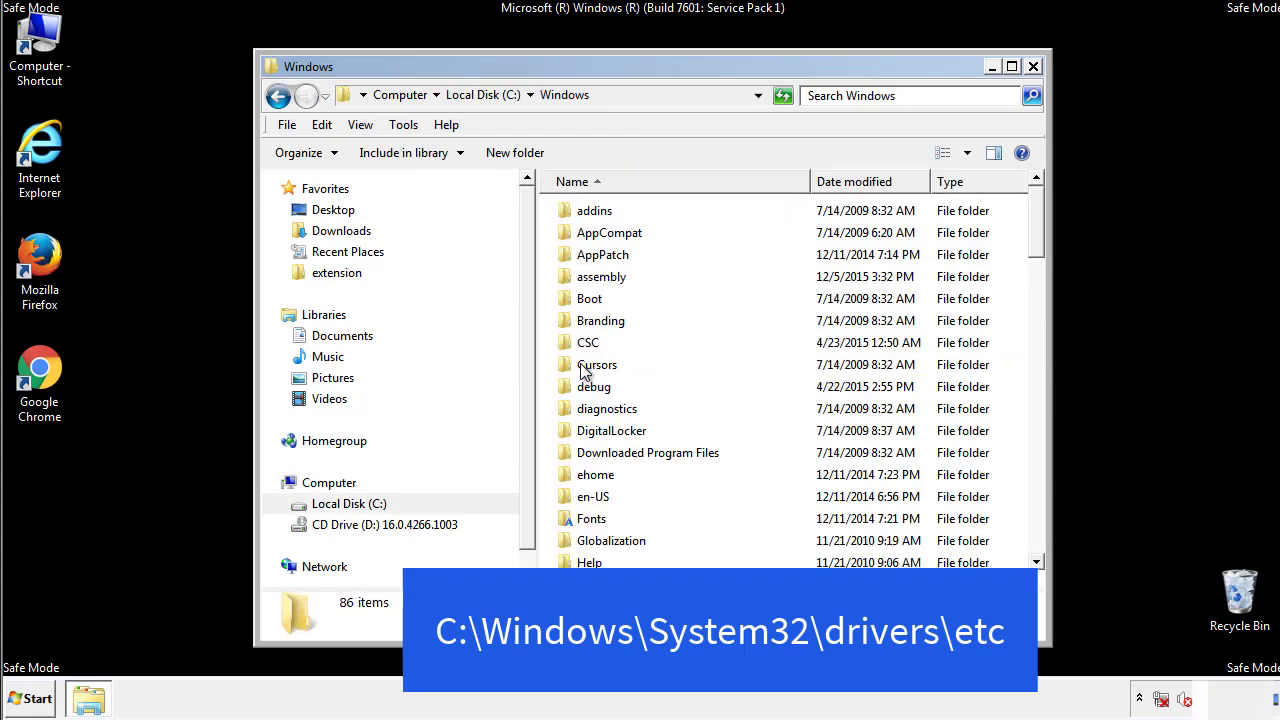
scroll(588, 450, "down", 2)
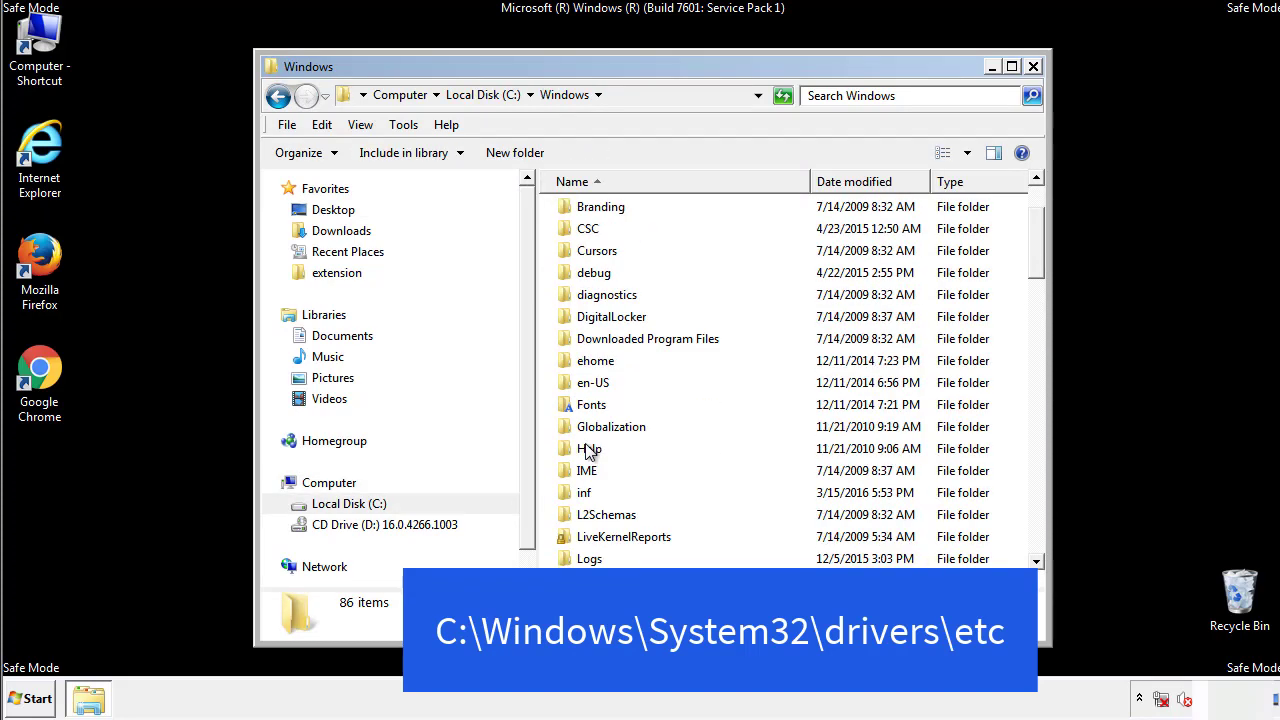
scroll(590, 452, "down", 7)
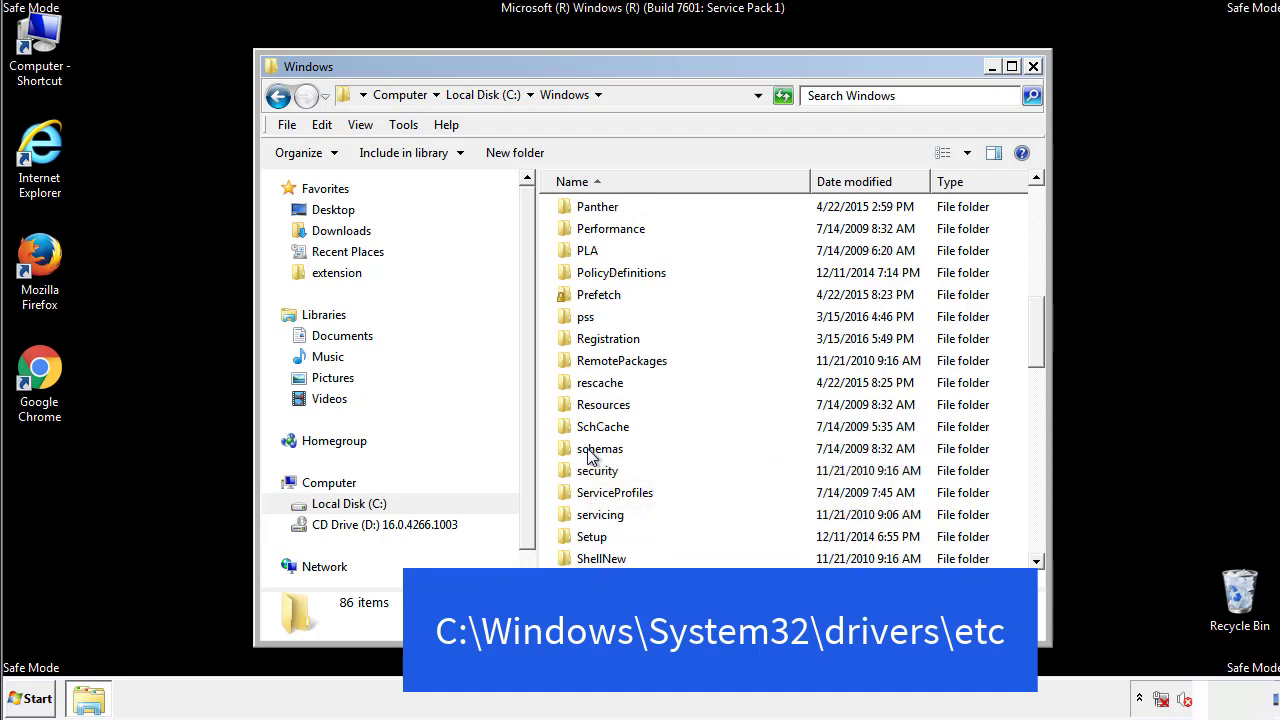
scroll(590, 455, "down", 2)
double_click(605, 518)
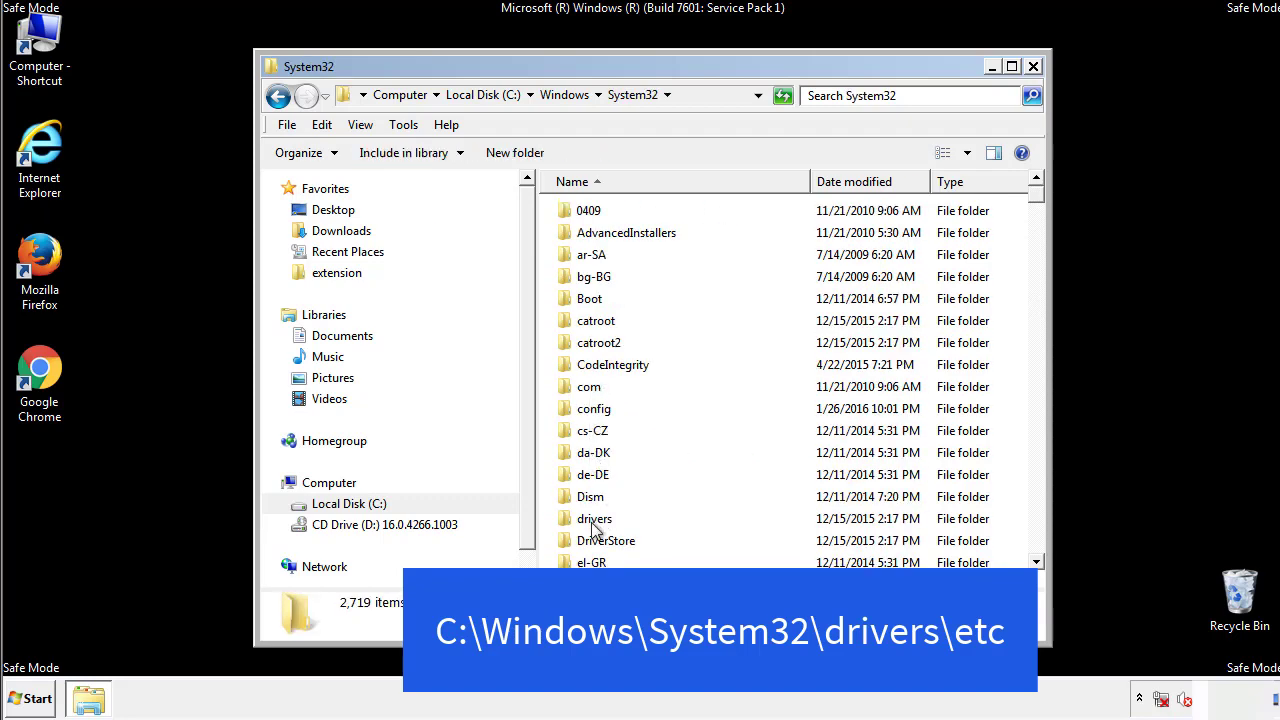
double_click(594, 519)
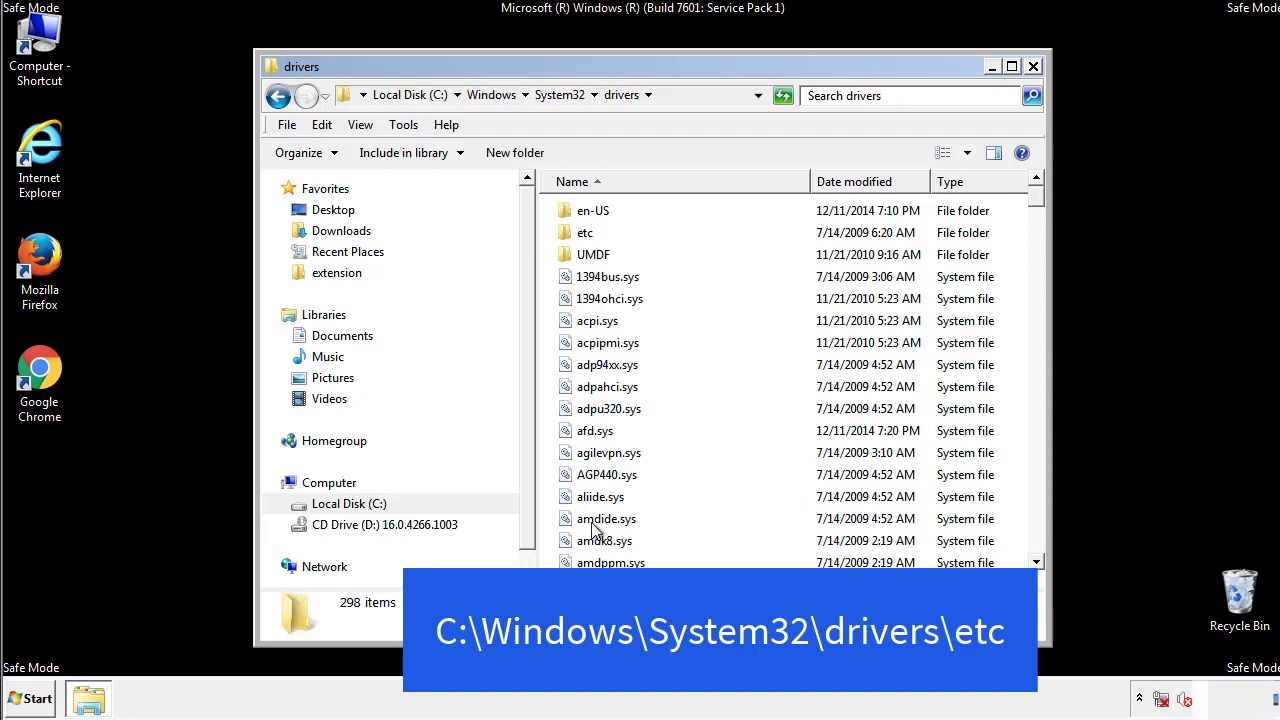
double_click(573, 240)
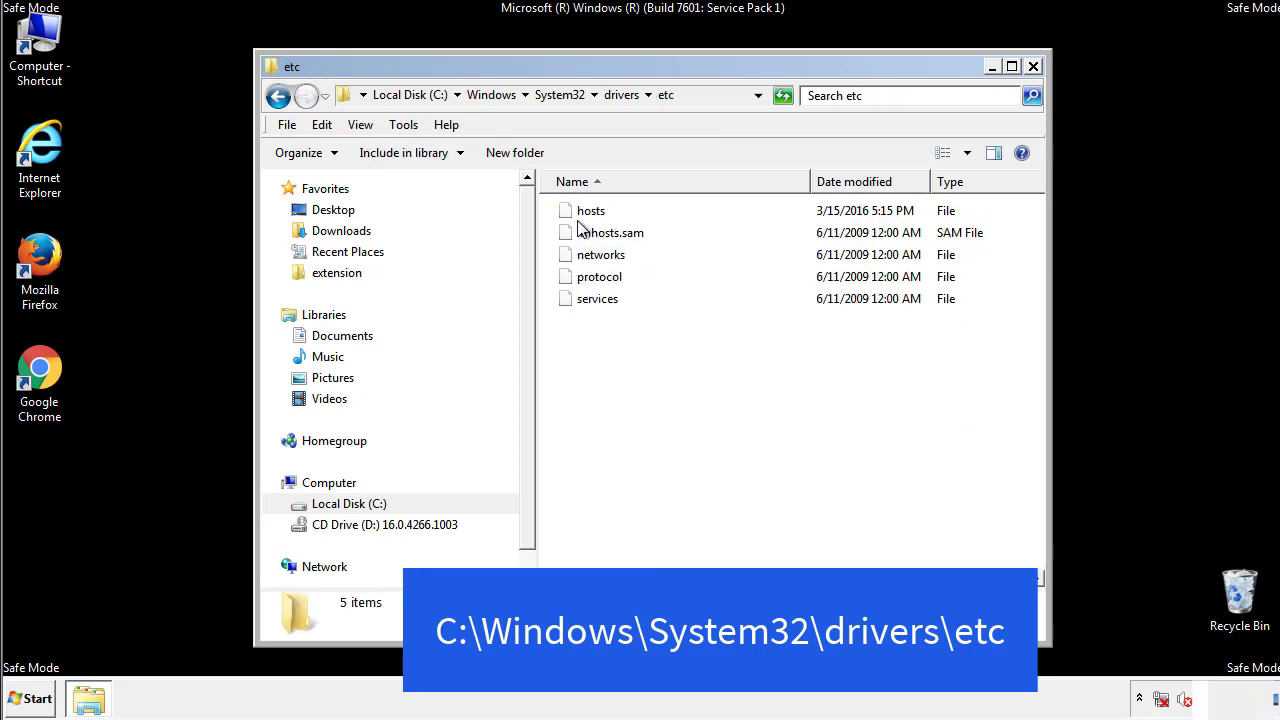
double_click(583, 211)
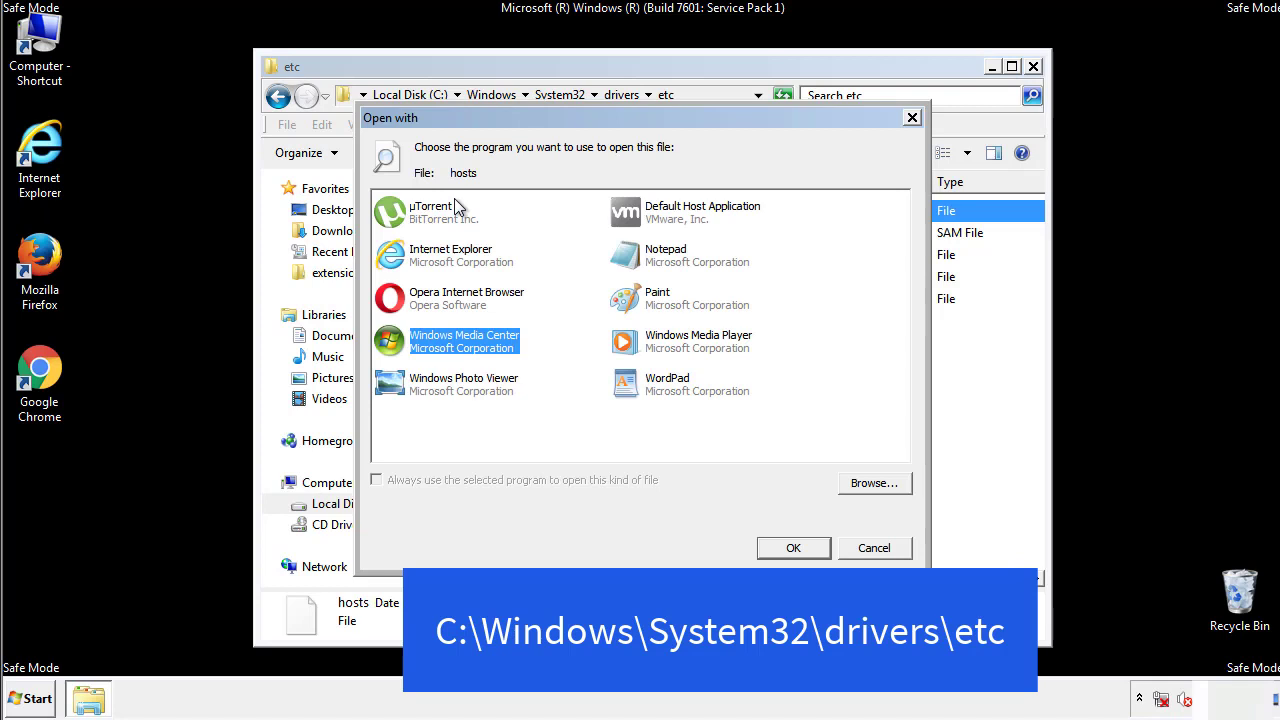
- Open hosts in Notepad and delete the four host entries below localhost
left_click(648, 262)
left_click(793, 548)
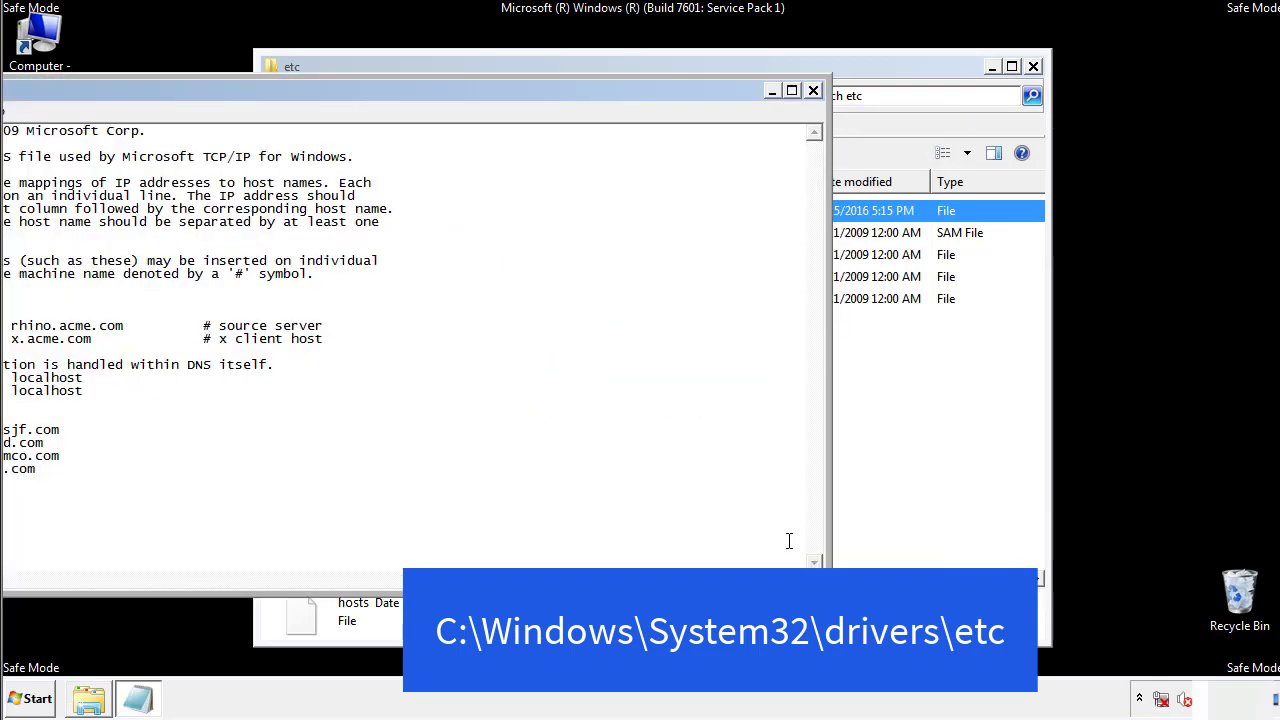
left_click_drag(523, 90, 814, 109)
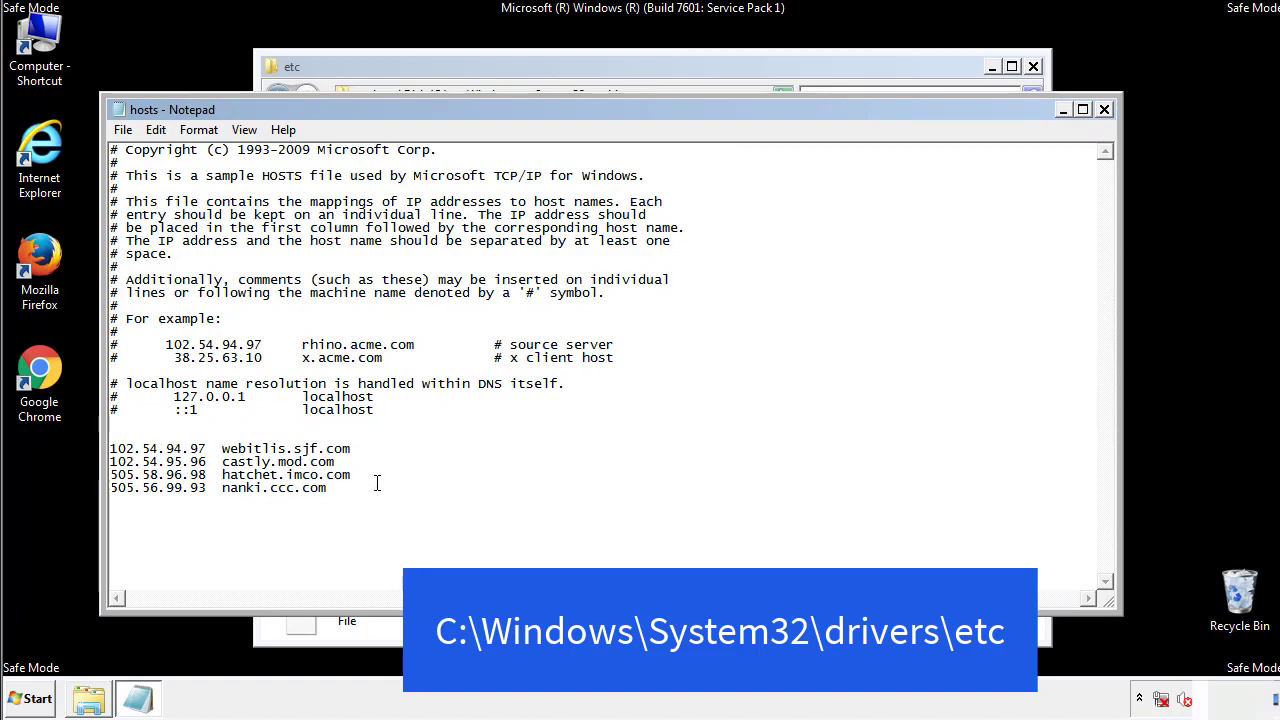
left_click_drag(358, 489, 135, 446)
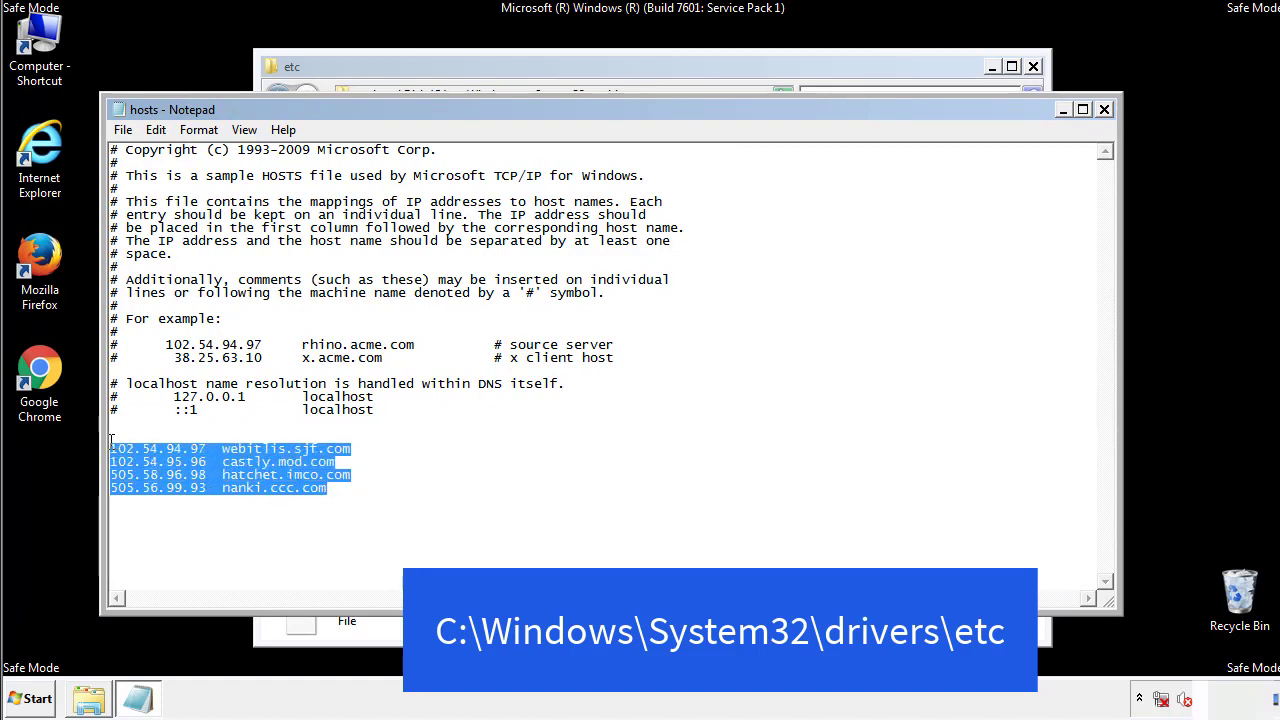
key("Delete")
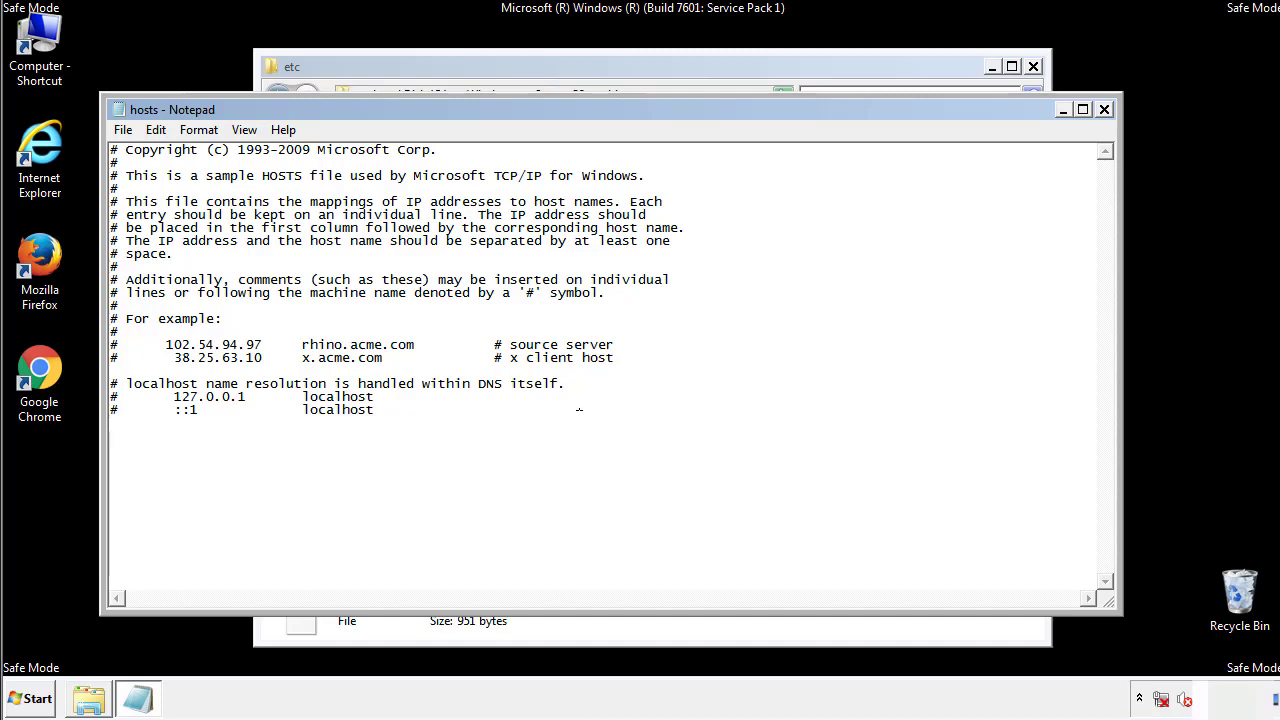
- Save the edited hosts file, closing Notepad and the etc folder window
left_click(1105, 110)
left_click(563, 363)
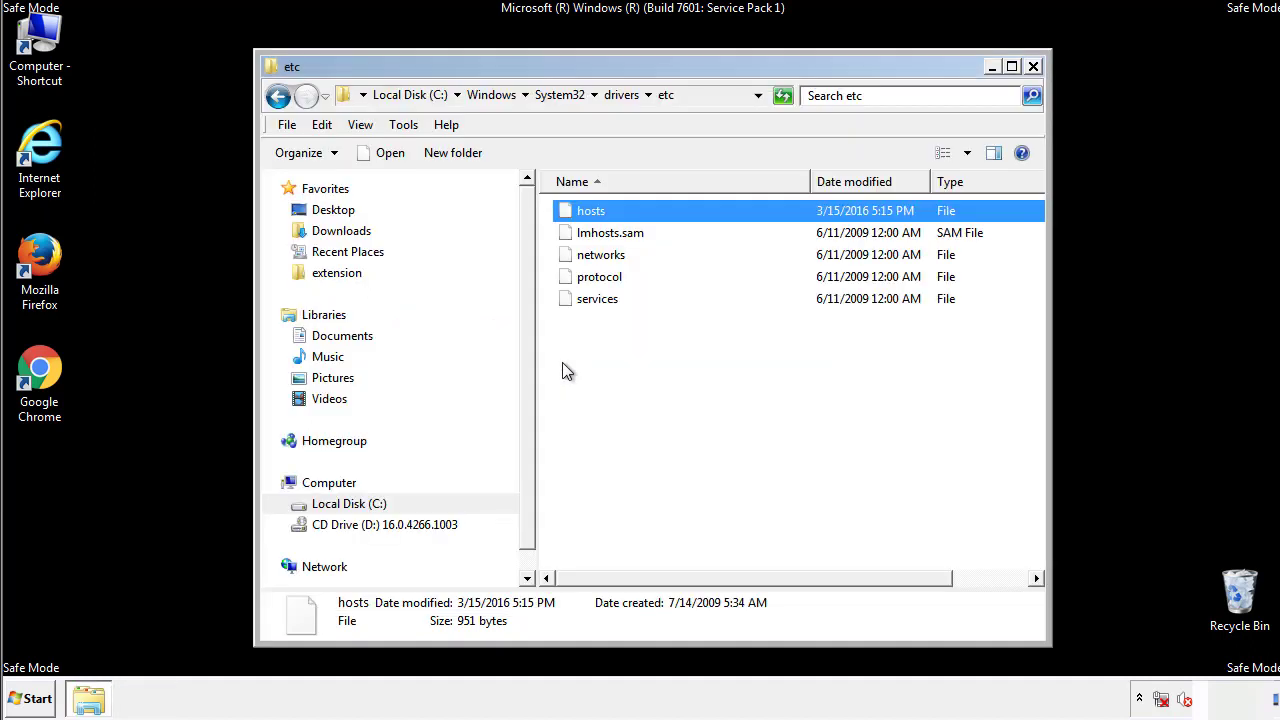
left_click(1033, 67)
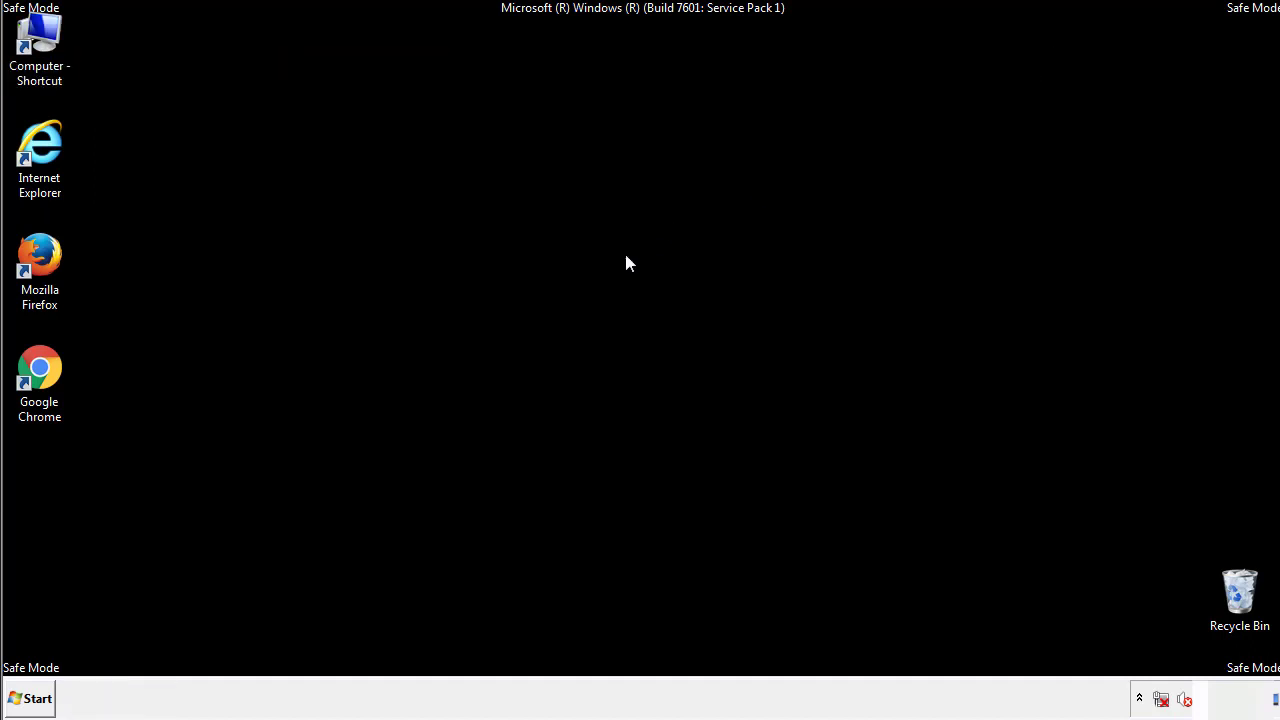
- Open the Startup folder from All Programs in an Explorer window
left_click(32, 698)
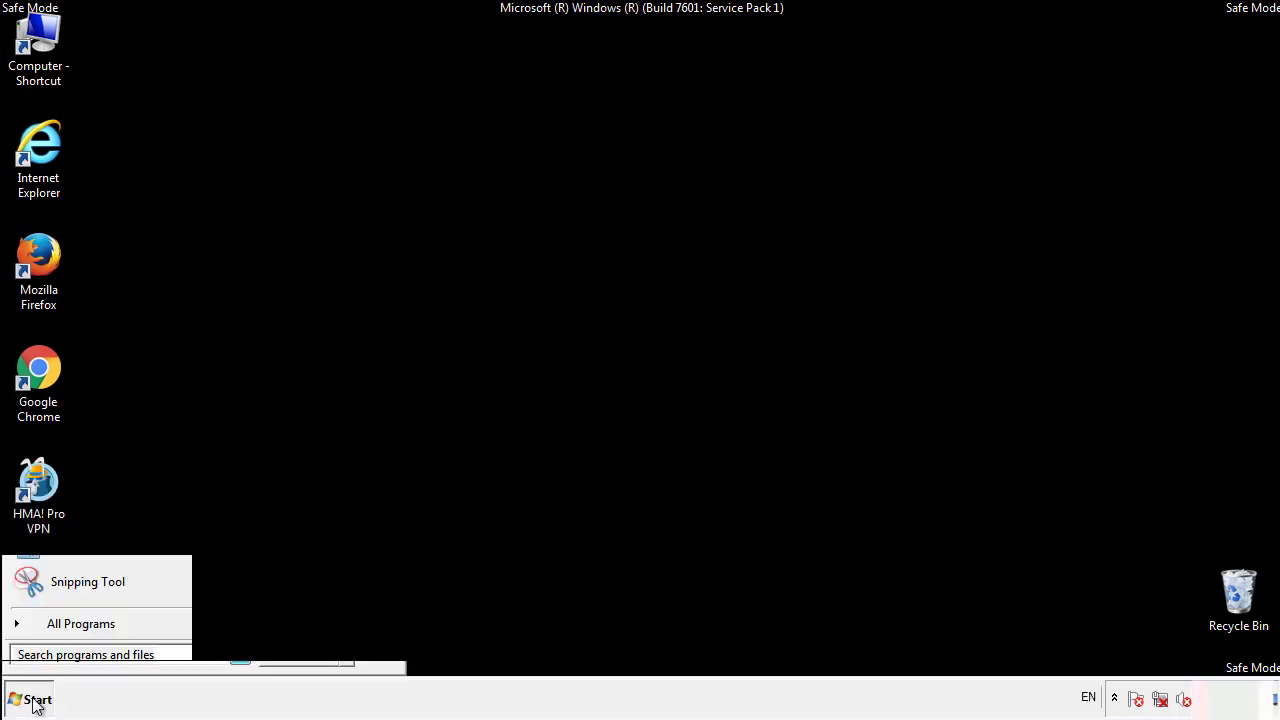
left_click(57, 631)
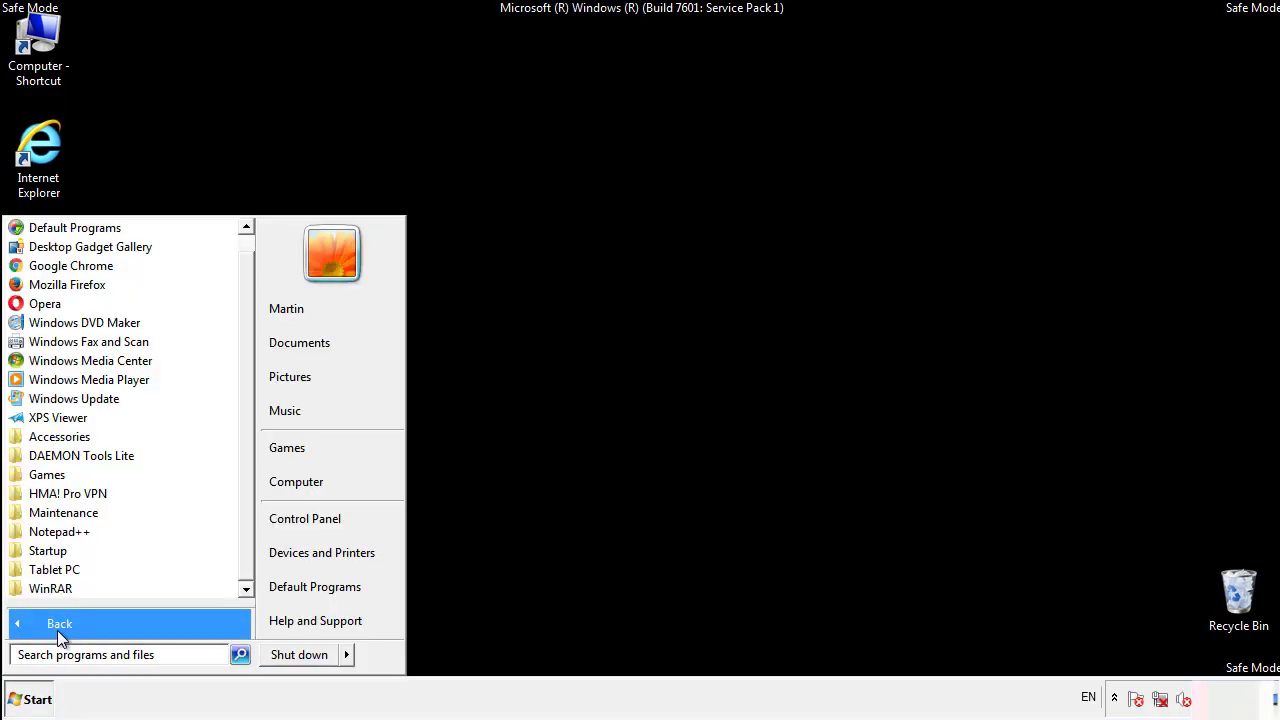
right_click(49, 550)
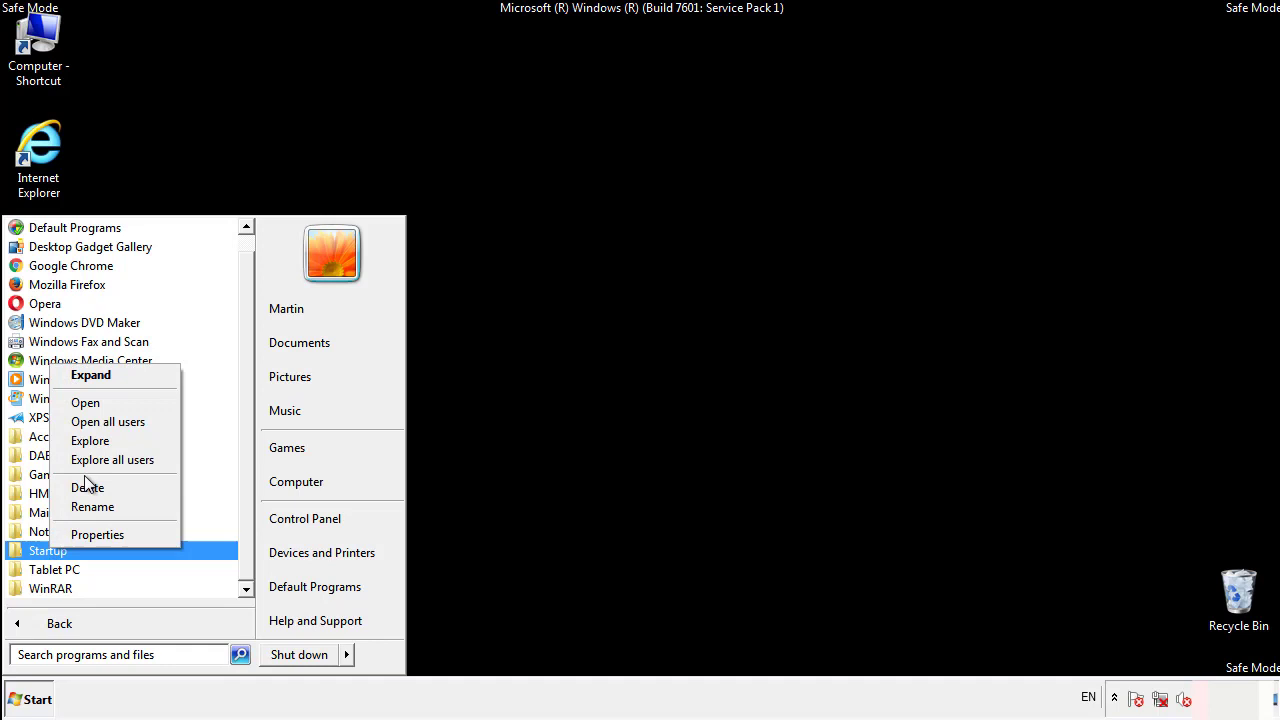
left_click(97, 402)
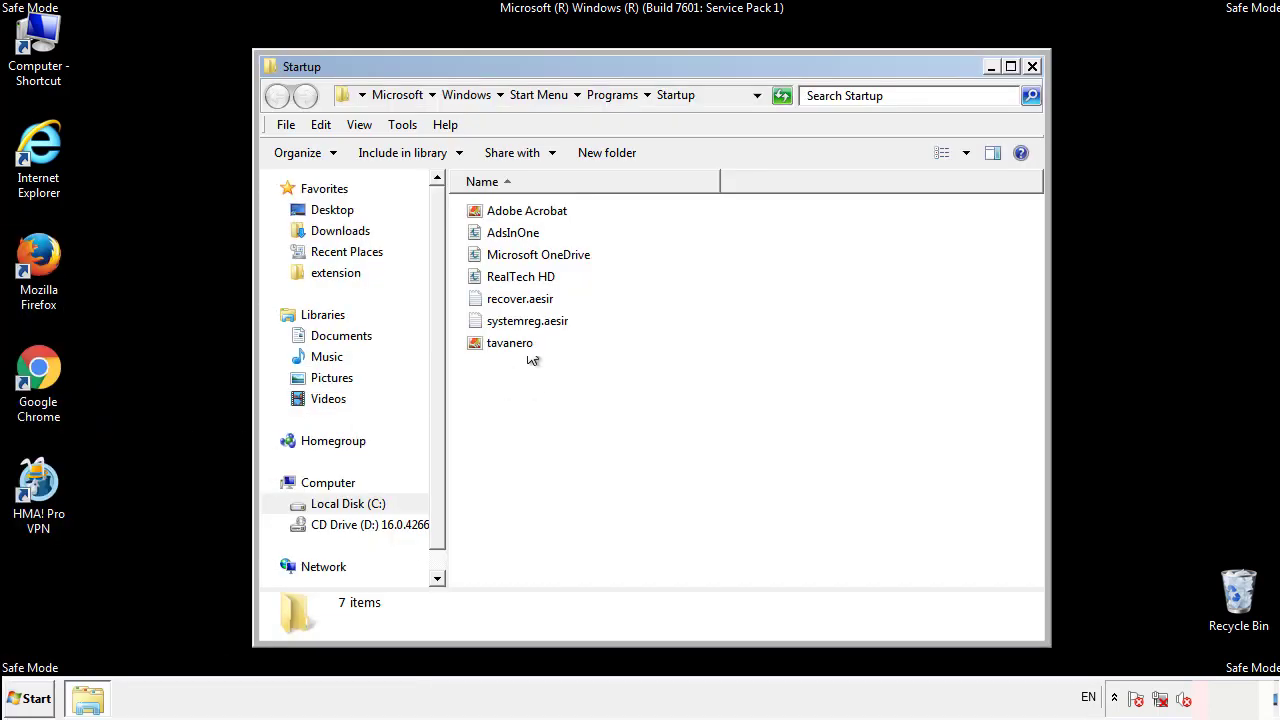
- Delete AdsInOne, recover.aesir, systemreg.aesir and tavanero from Startup, then close the folder
left_click(521, 237)
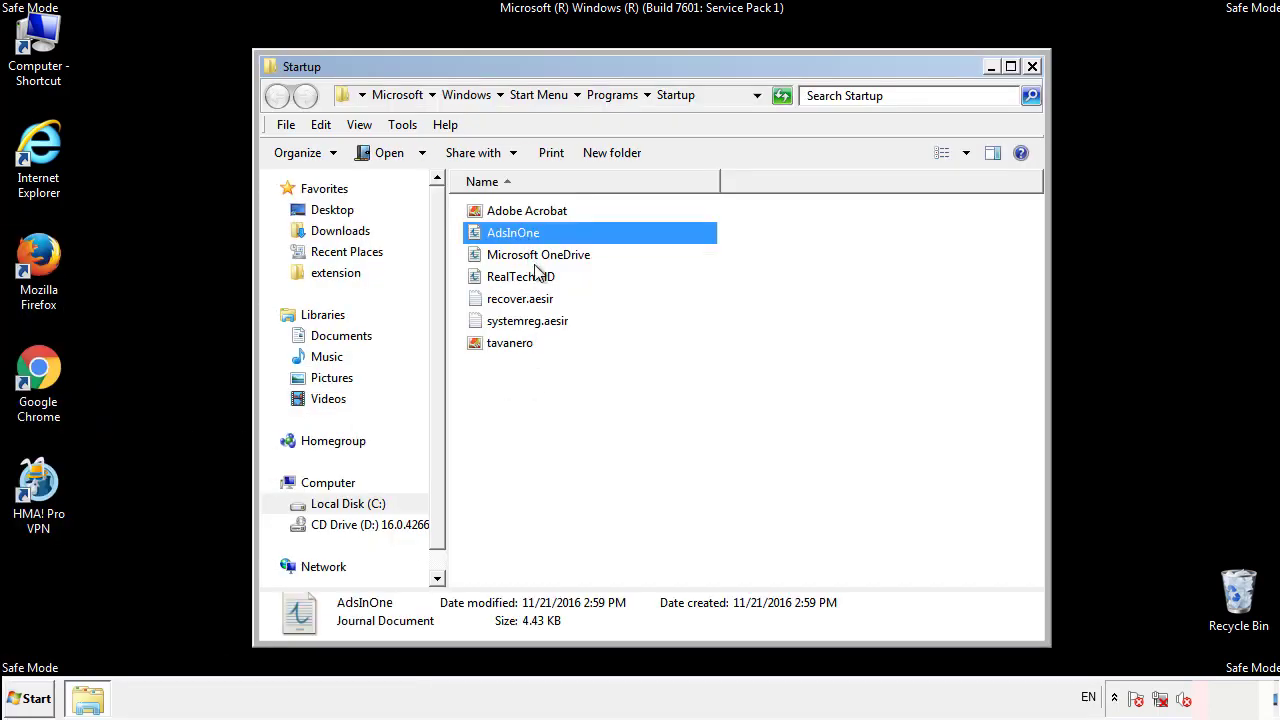
left_click(520, 301, "ctrl")
left_click(530, 321, "ctrl")
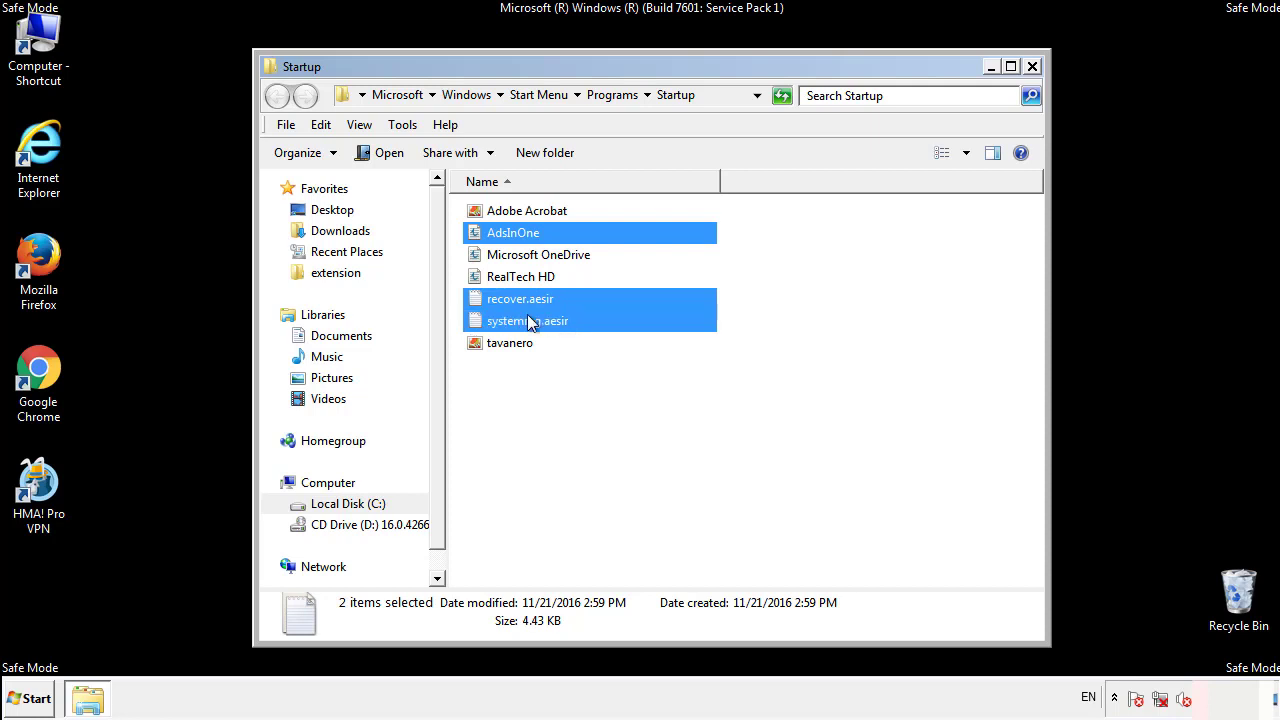
left_click(511, 341, "ctrl")
right_click(506, 344)
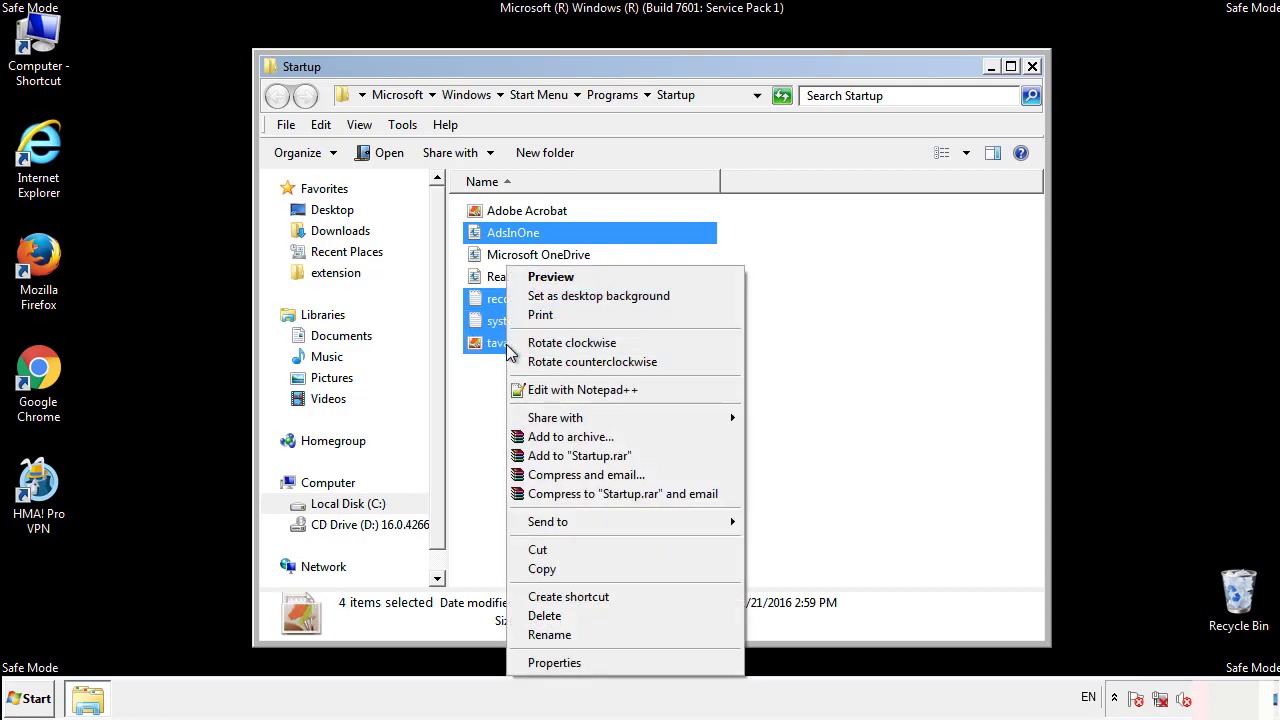
left_click(540, 615)
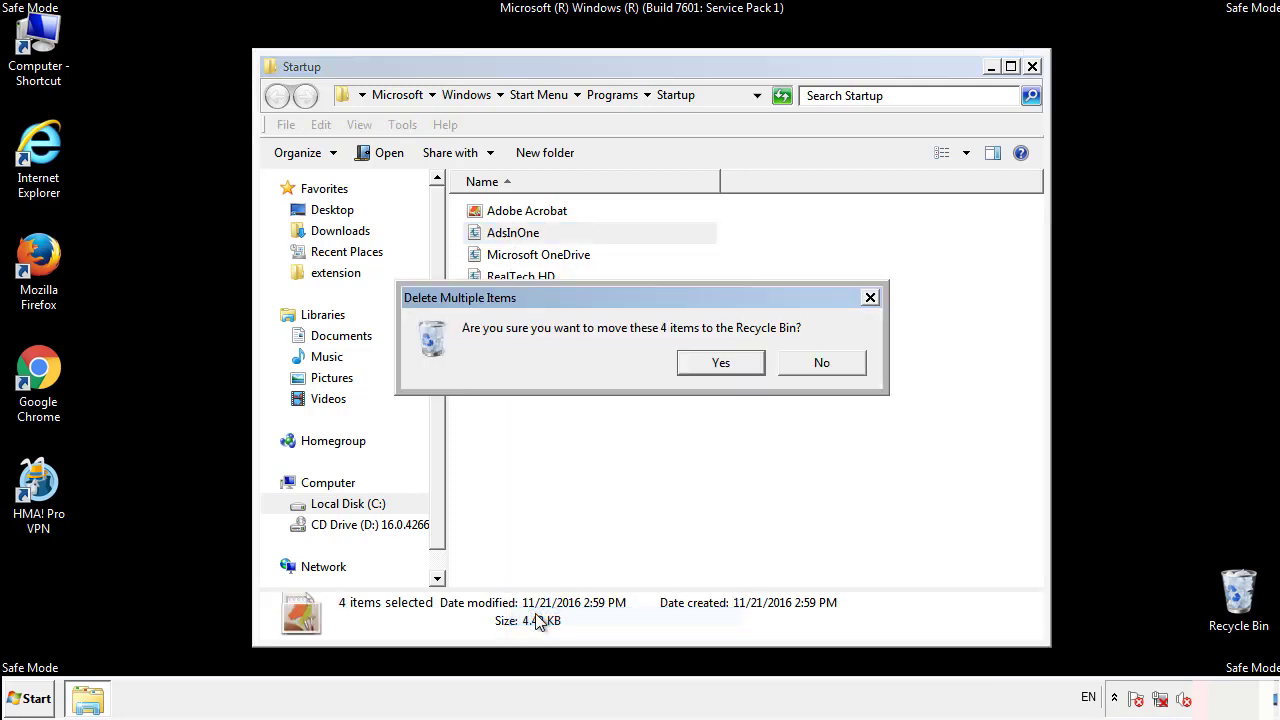
left_click(709, 366)
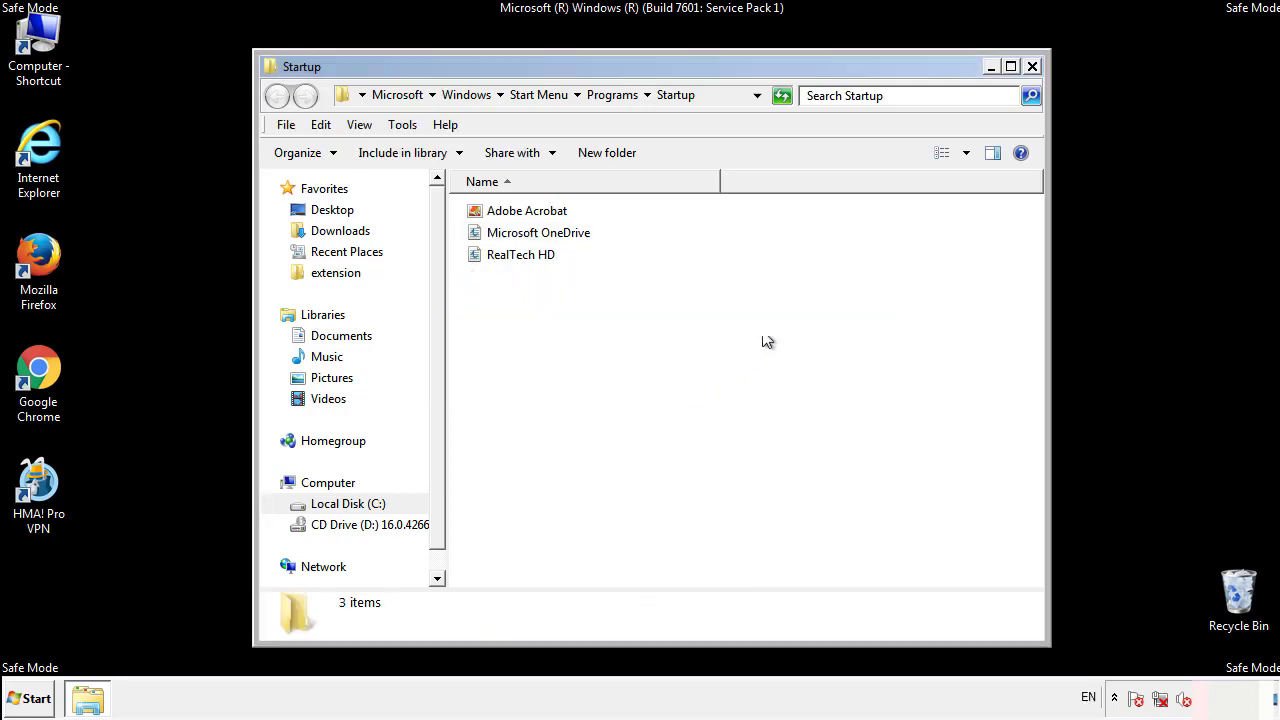
left_click(1035, 75)
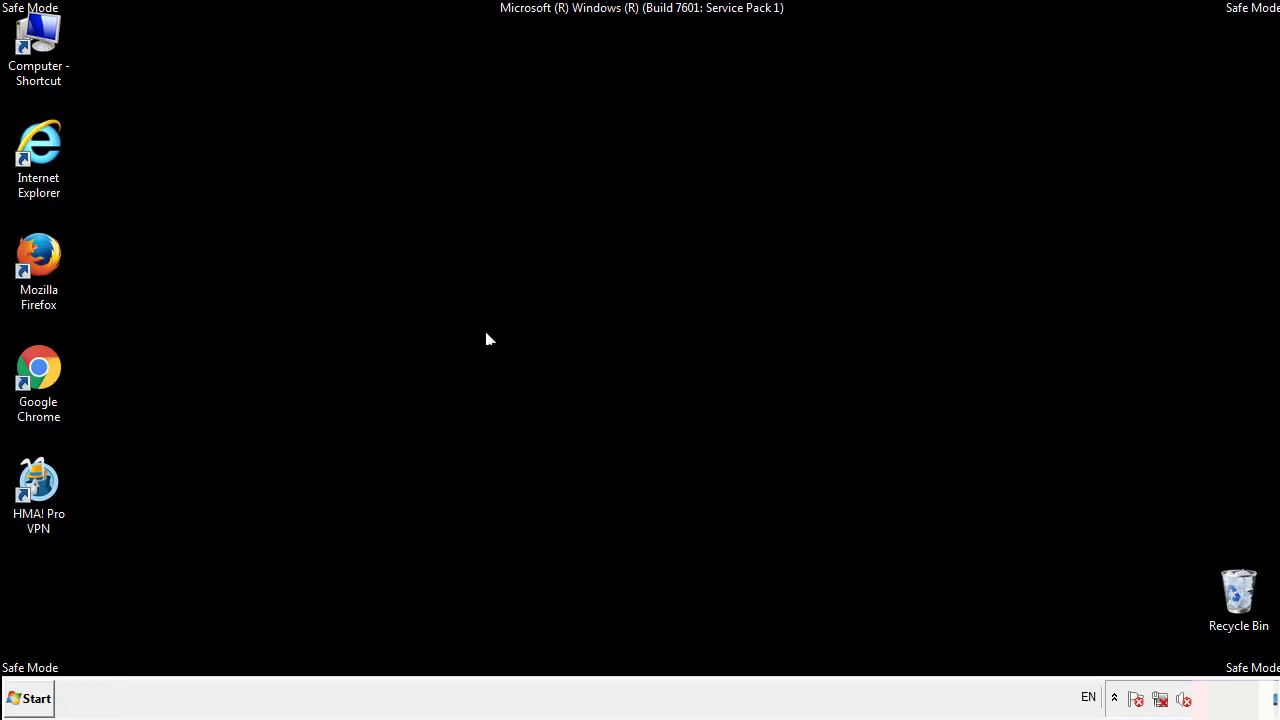
- Launch Registry Editor by searching 'regedit' from the Start menu
left_click(31, 701)
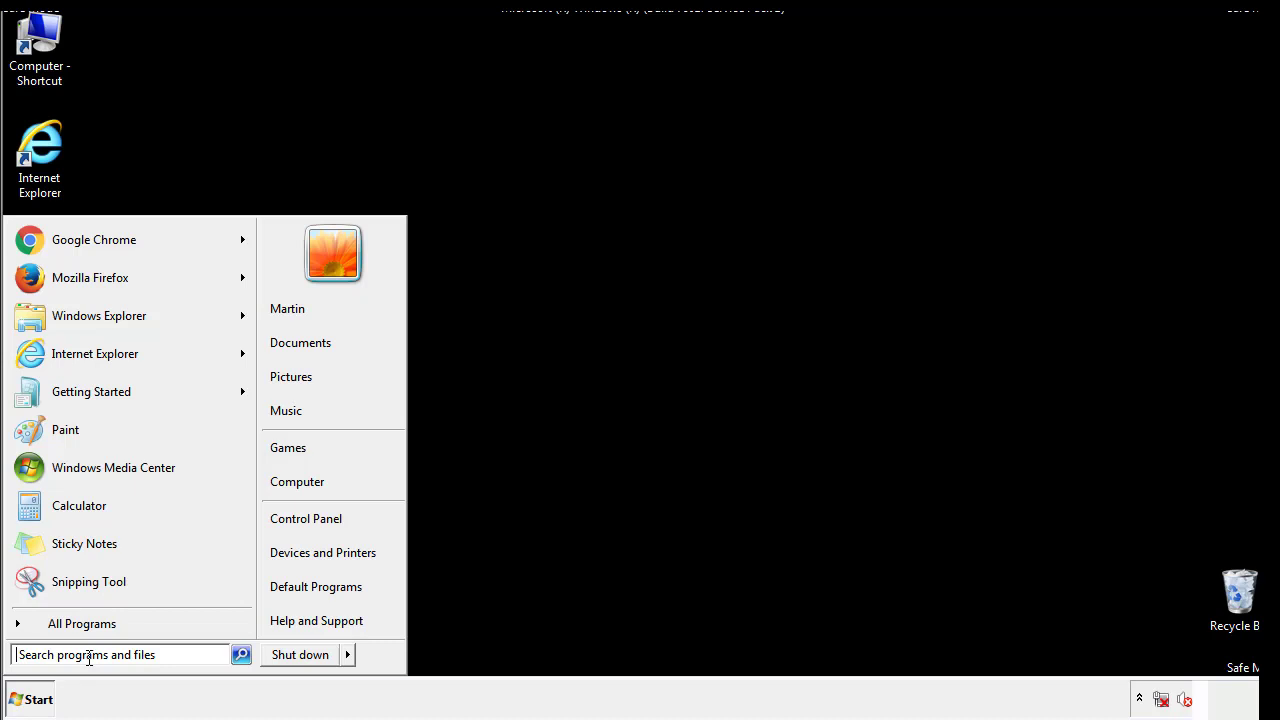
type("reged")
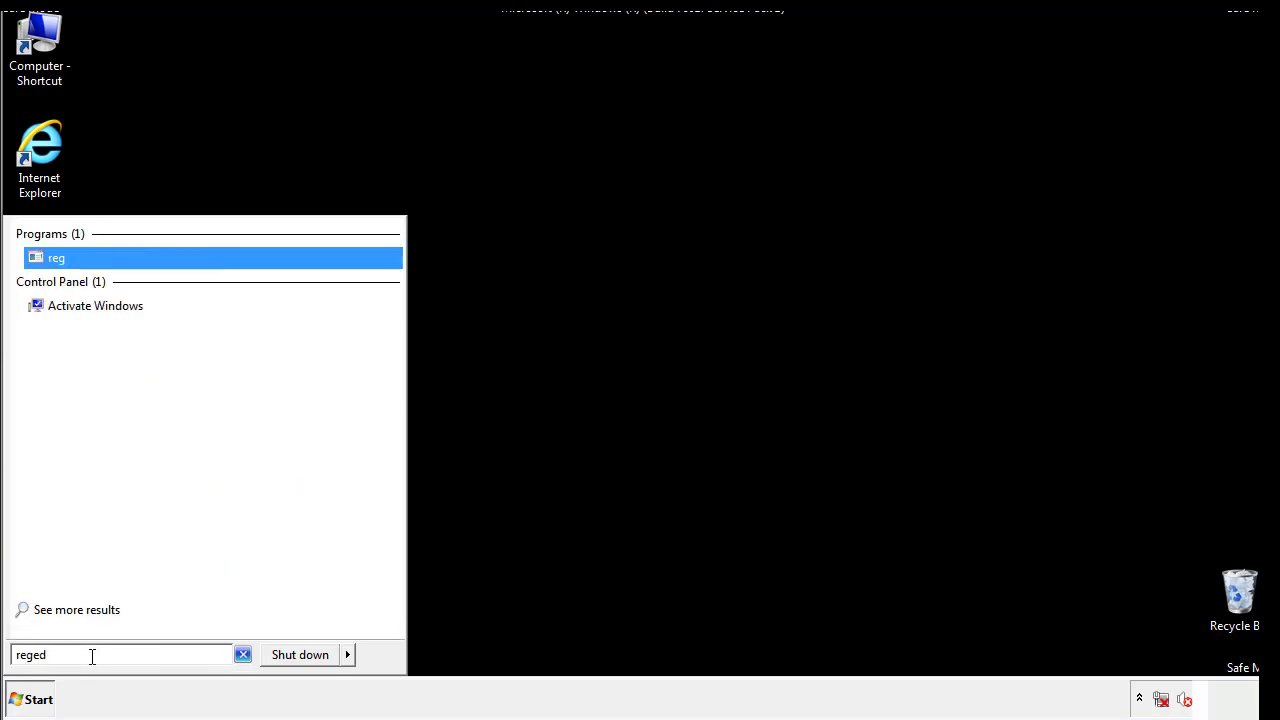
type("it")
key("Return")
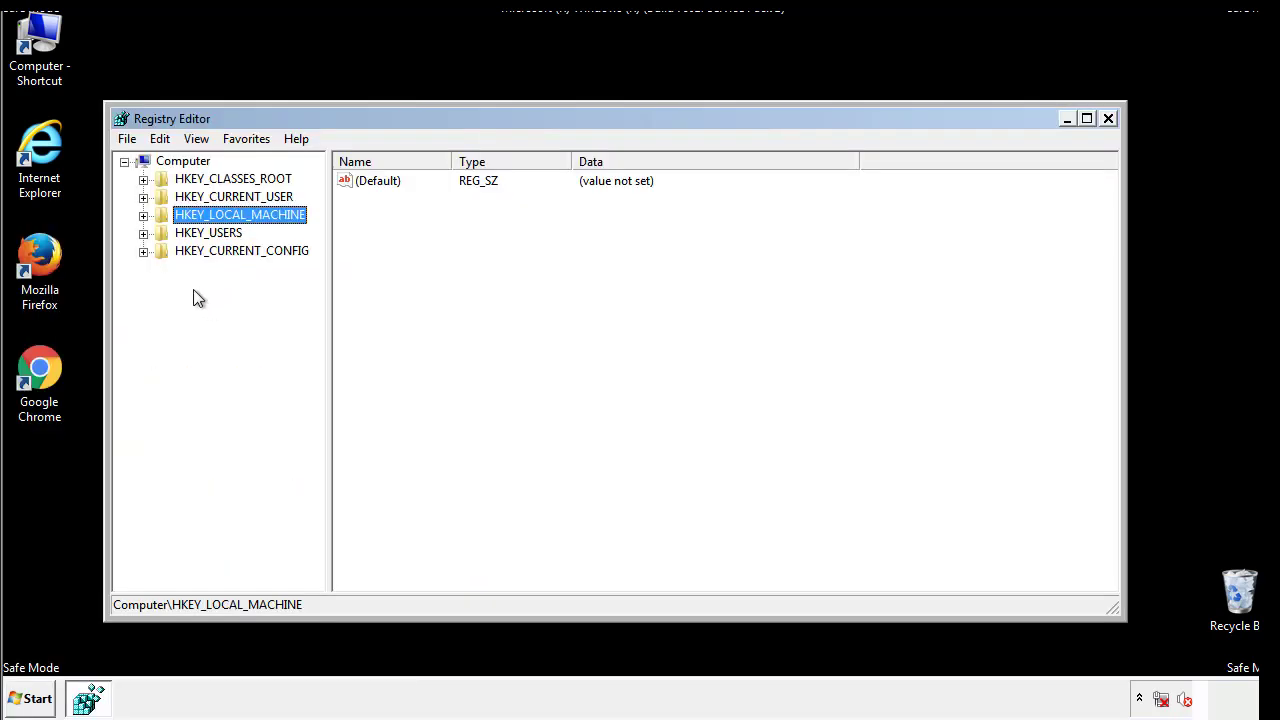
- Expand HKEY_LOCAL_MACHINE\SOFTWARE\Microsoft\Windows\CurrentVersion until the Run subkey is visible
left_click(143, 216)
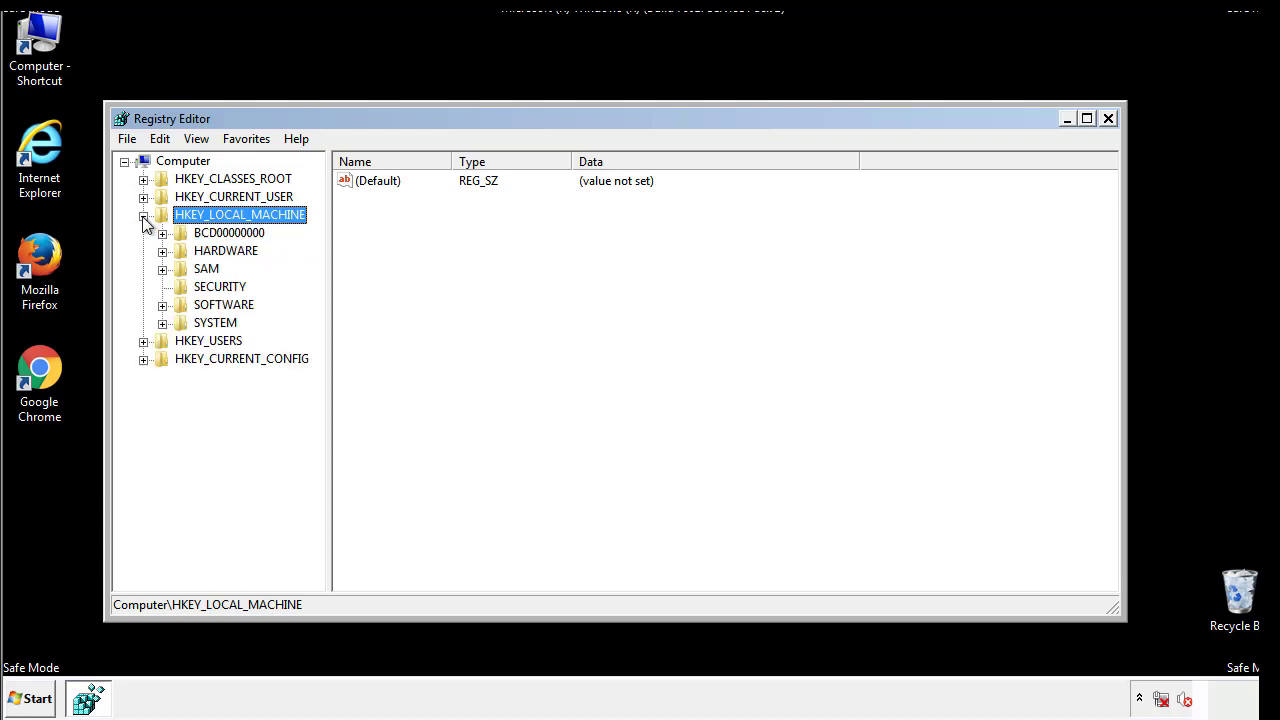
left_click(162, 305)
left_click_drag(315, 295, 317, 331)
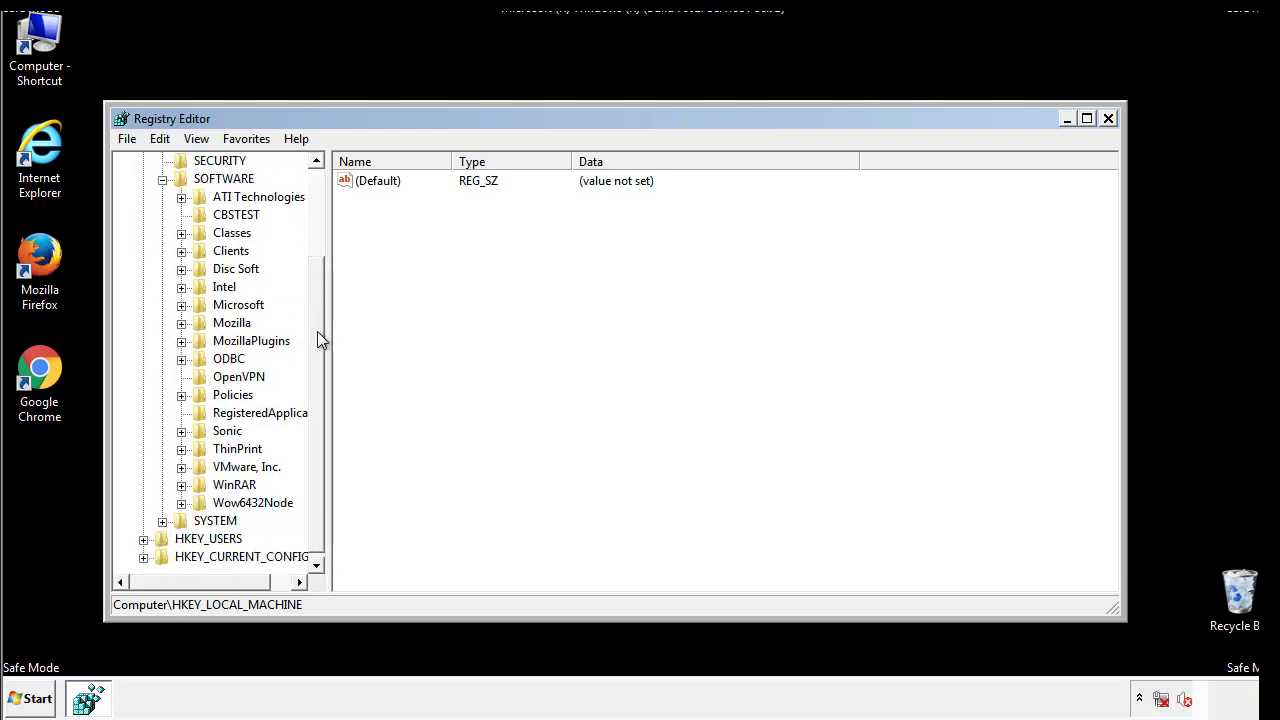
left_click(181, 305)
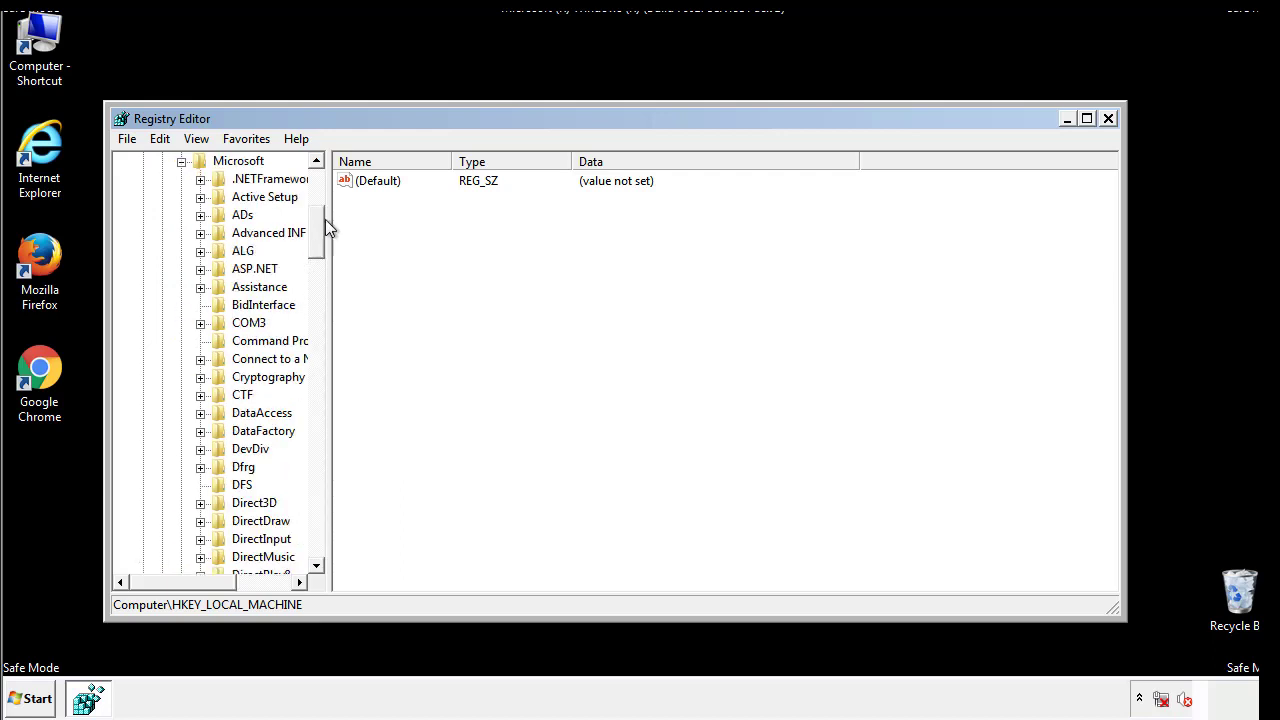
left_click_drag(317, 250, 316, 517)
left_click(201, 305)
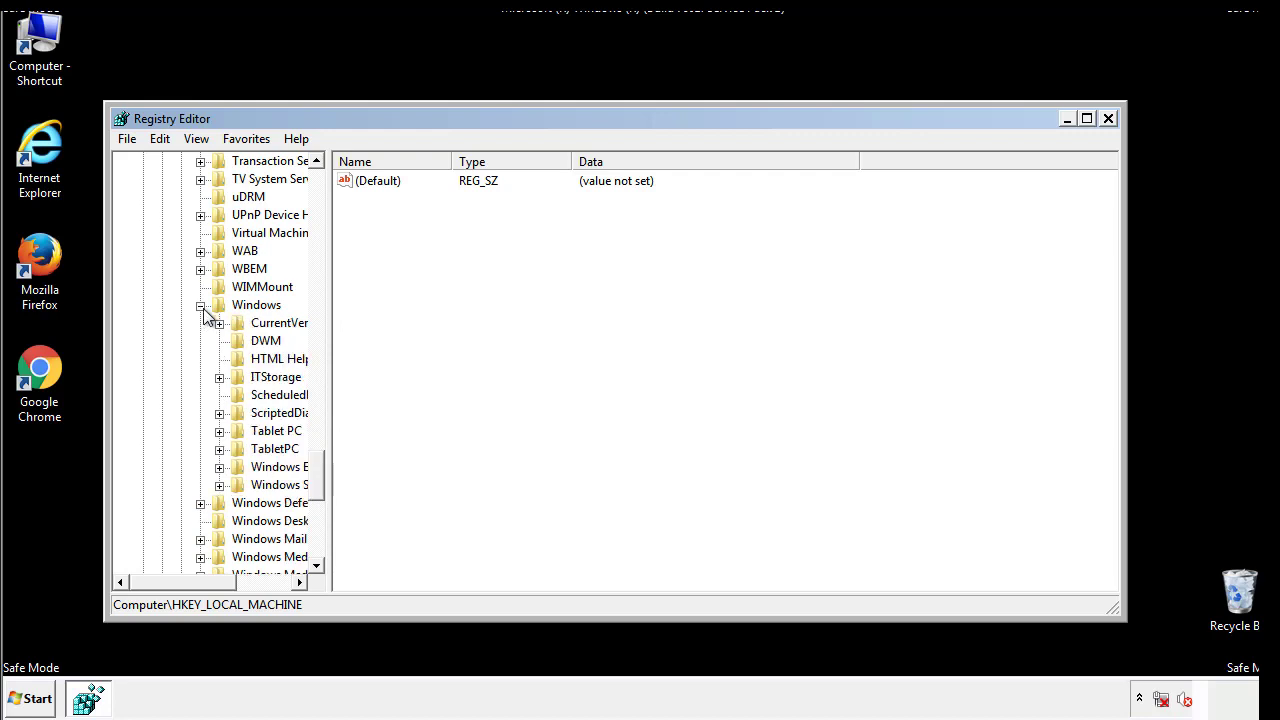
left_click_drag(177, 583, 208, 587)
left_click(164, 323)
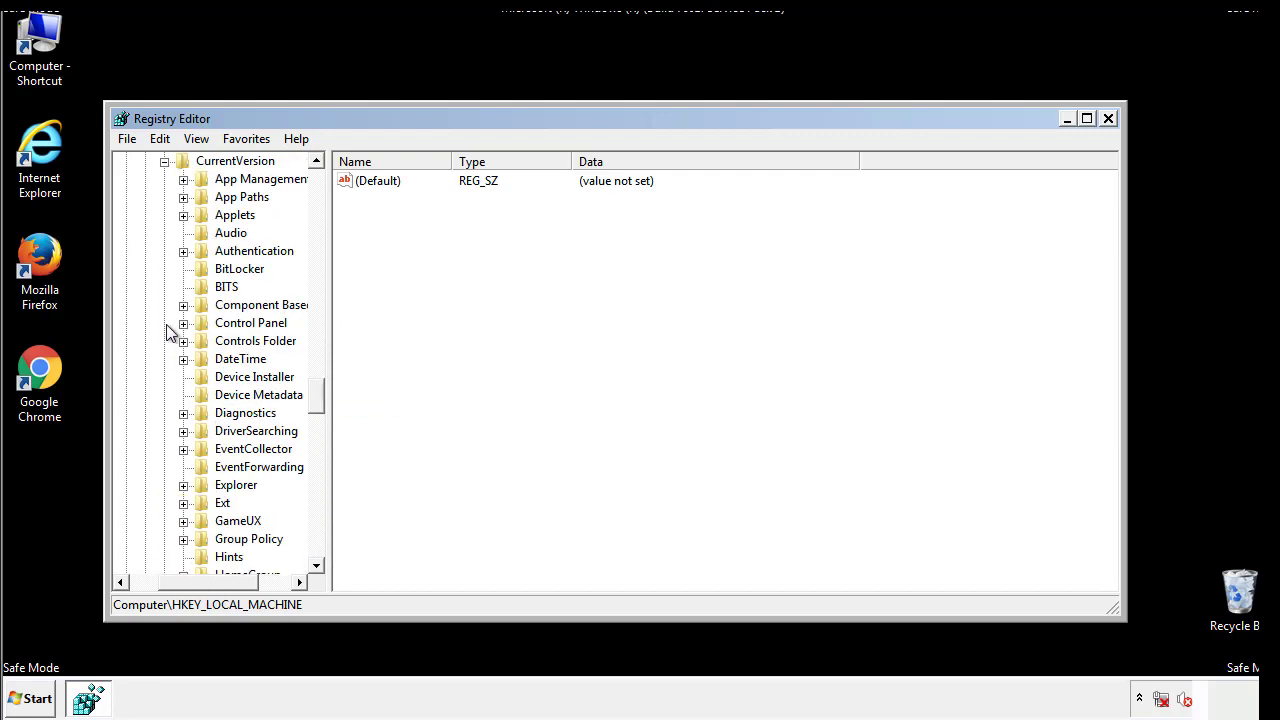
left_click_drag(322, 398, 320, 457)
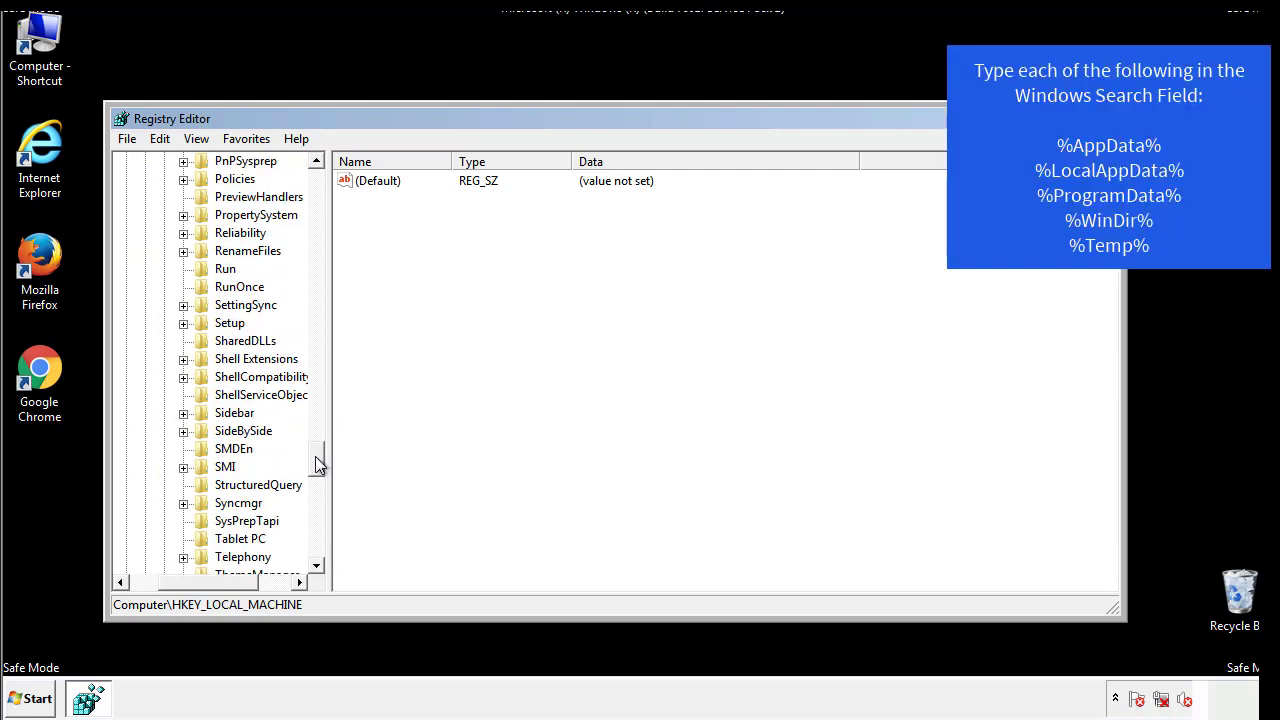
- Delete the tappi.loc value from HKLM's CurrentVersion\Run key and scroll the tree back up
left_click(222, 269)
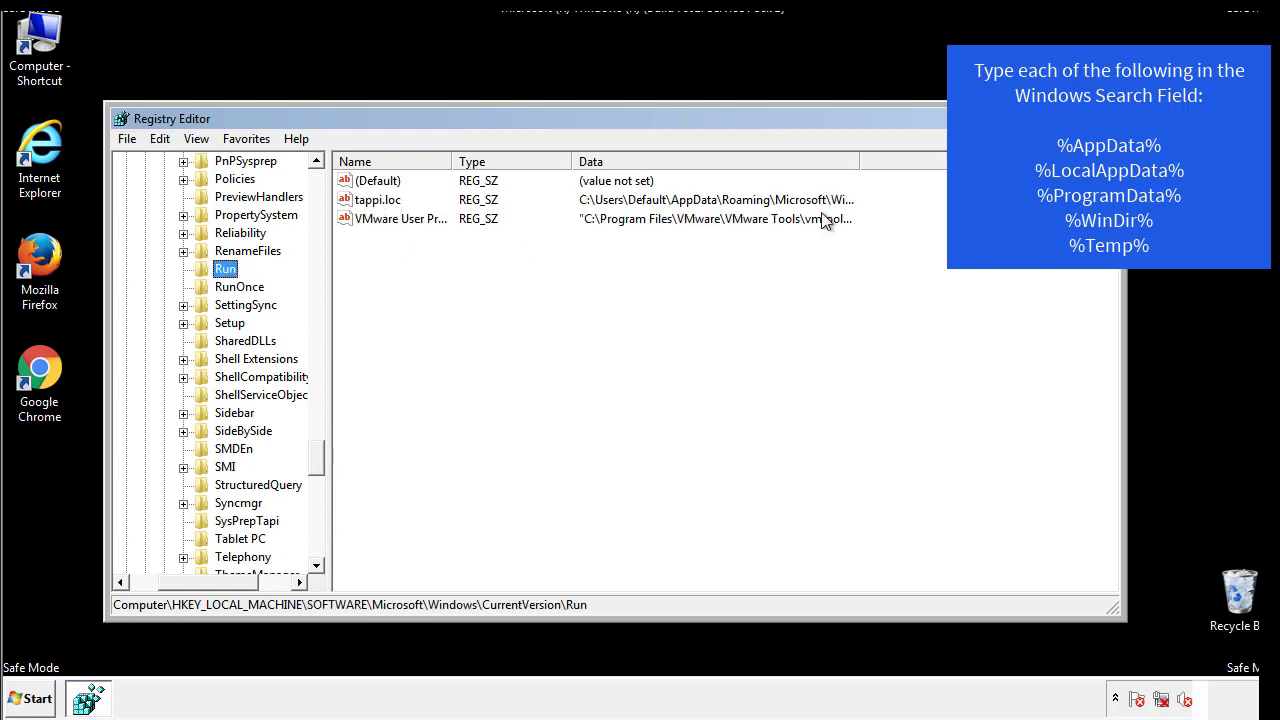
left_click(380, 205)
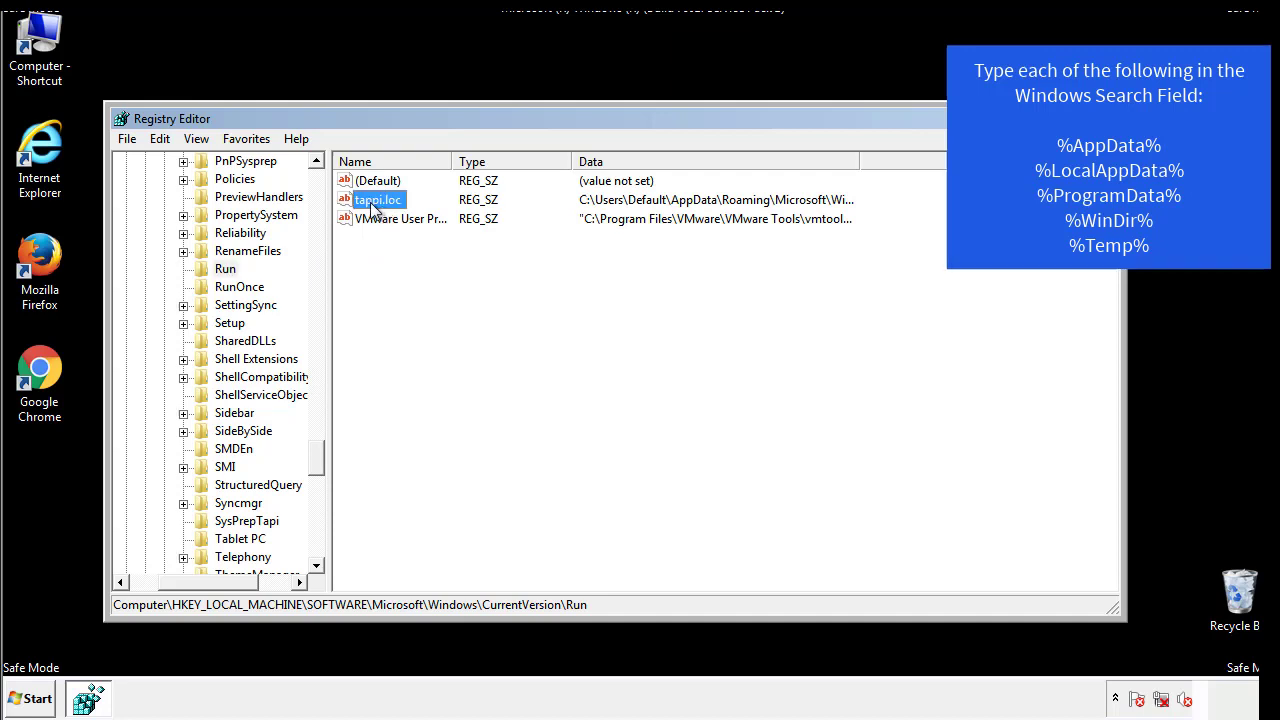
right_click(380, 205)
left_click(405, 260)
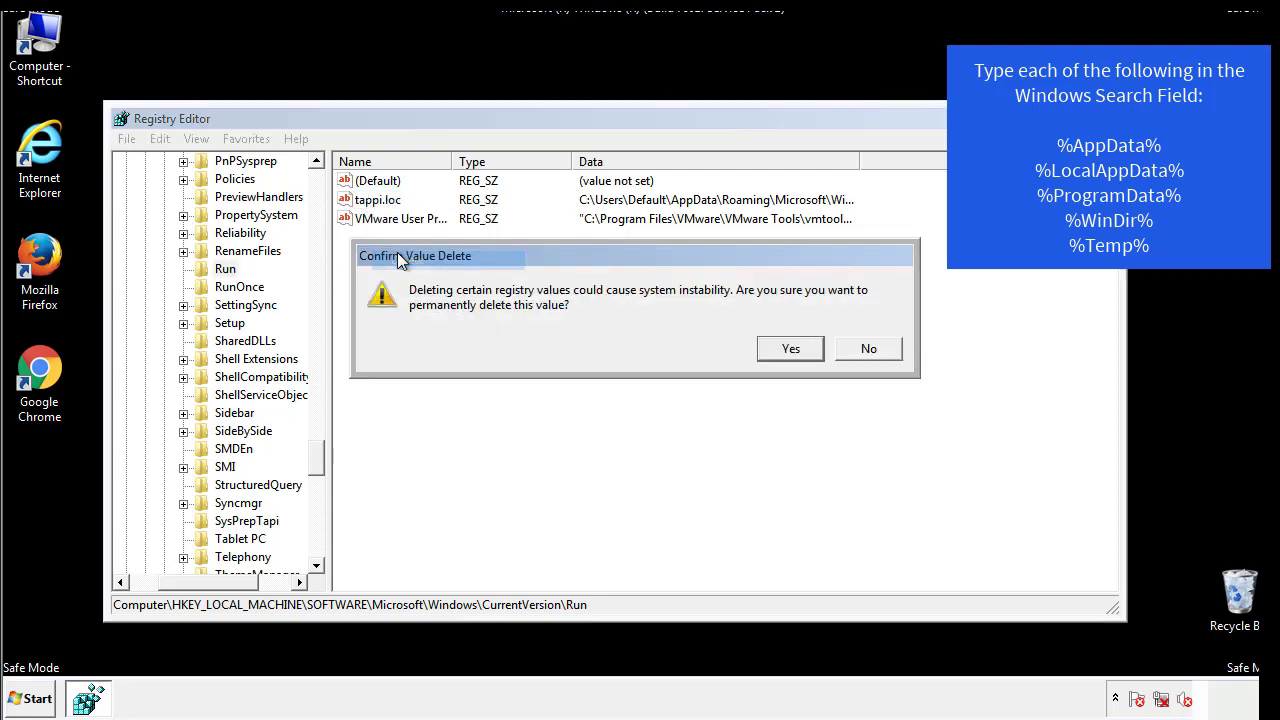
left_click(778, 350)
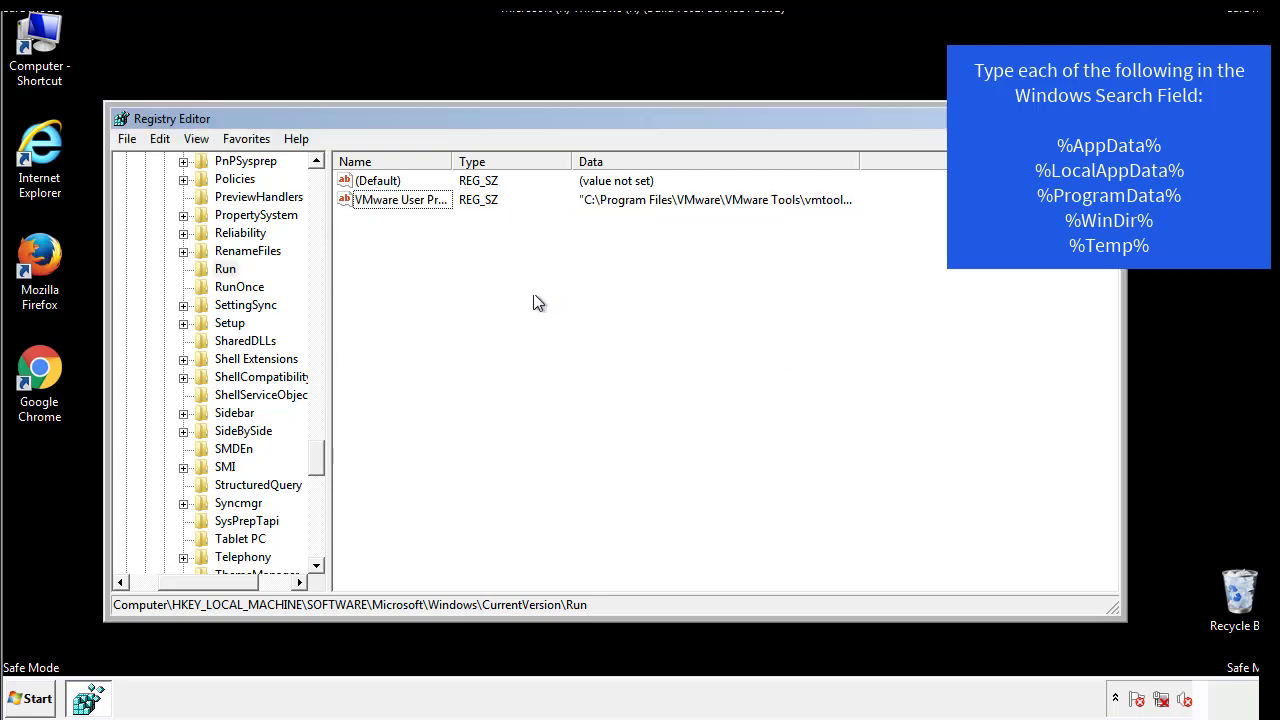
left_click_drag(314, 450, 316, 548)
left_click_drag(242, 576, 155, 592)
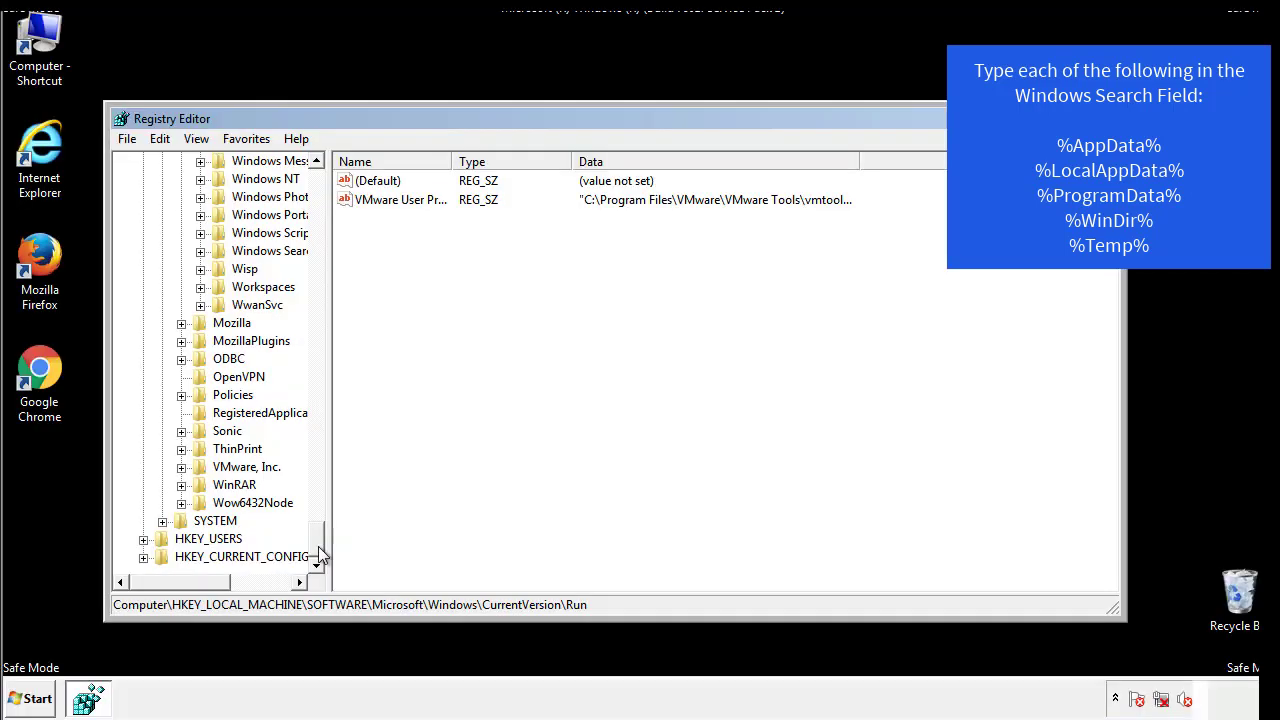
left_click_drag(321, 555, 326, 190)
- Collapse HKLM and expand HKEY_CURRENT_USER\Software\Microsoft\Windows\CurrentVersion
left_click(143, 214)
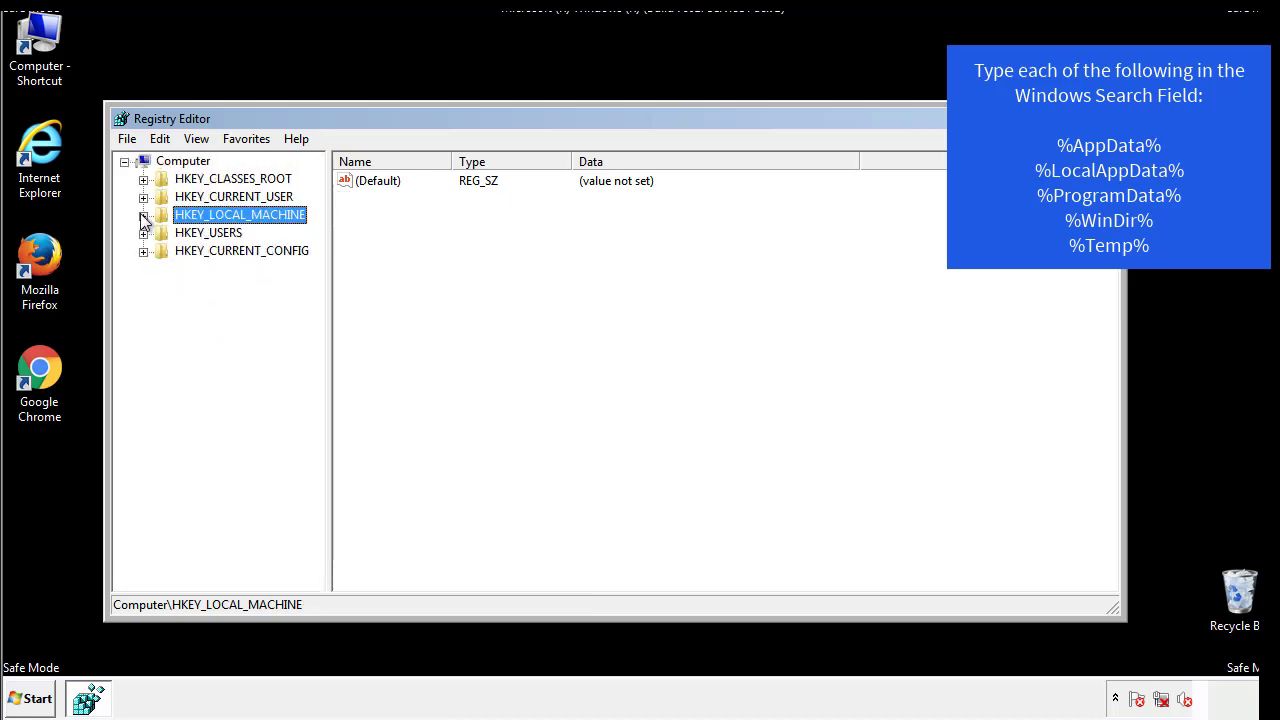
left_click(143, 197)
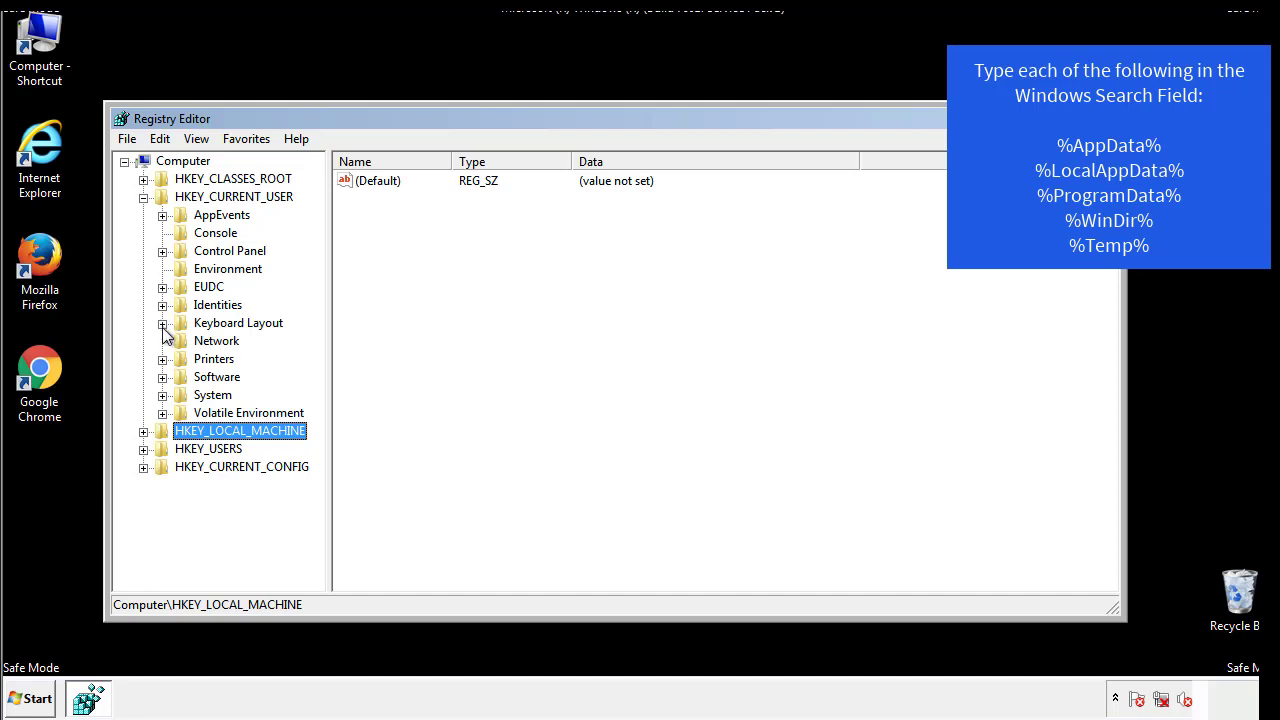
left_click(162, 377)
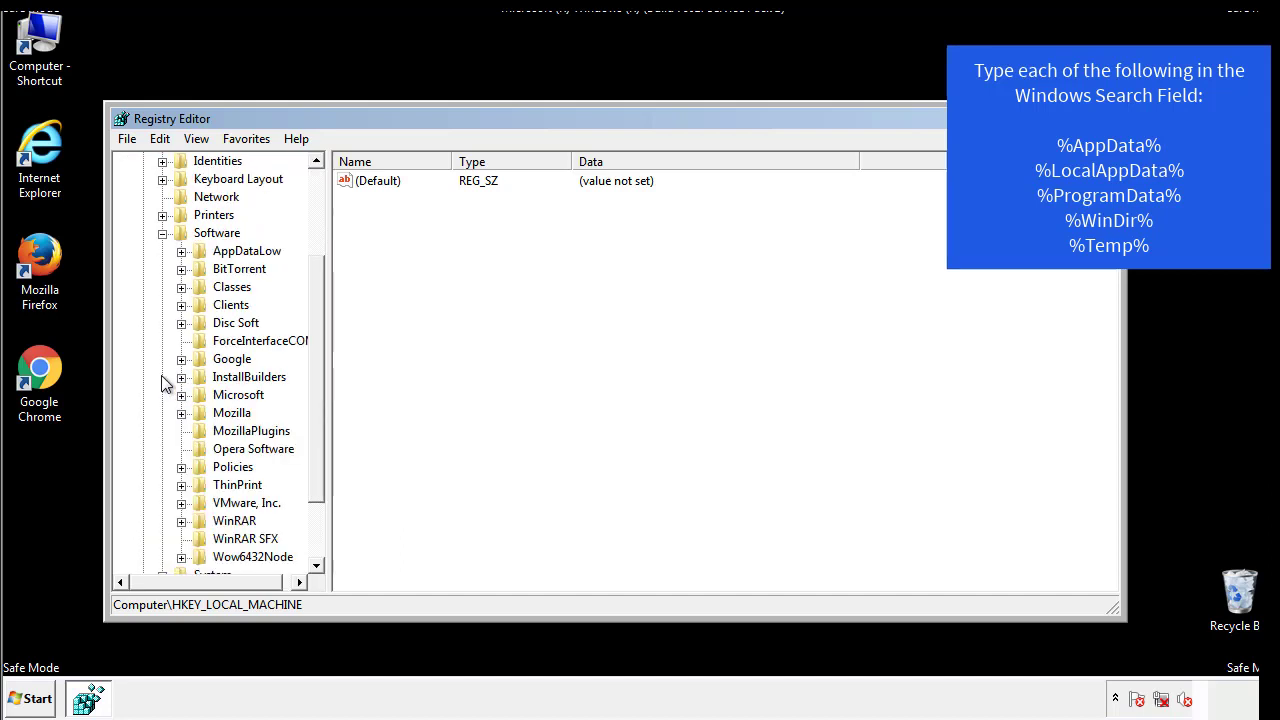
left_click_drag(314, 363, 314, 381)
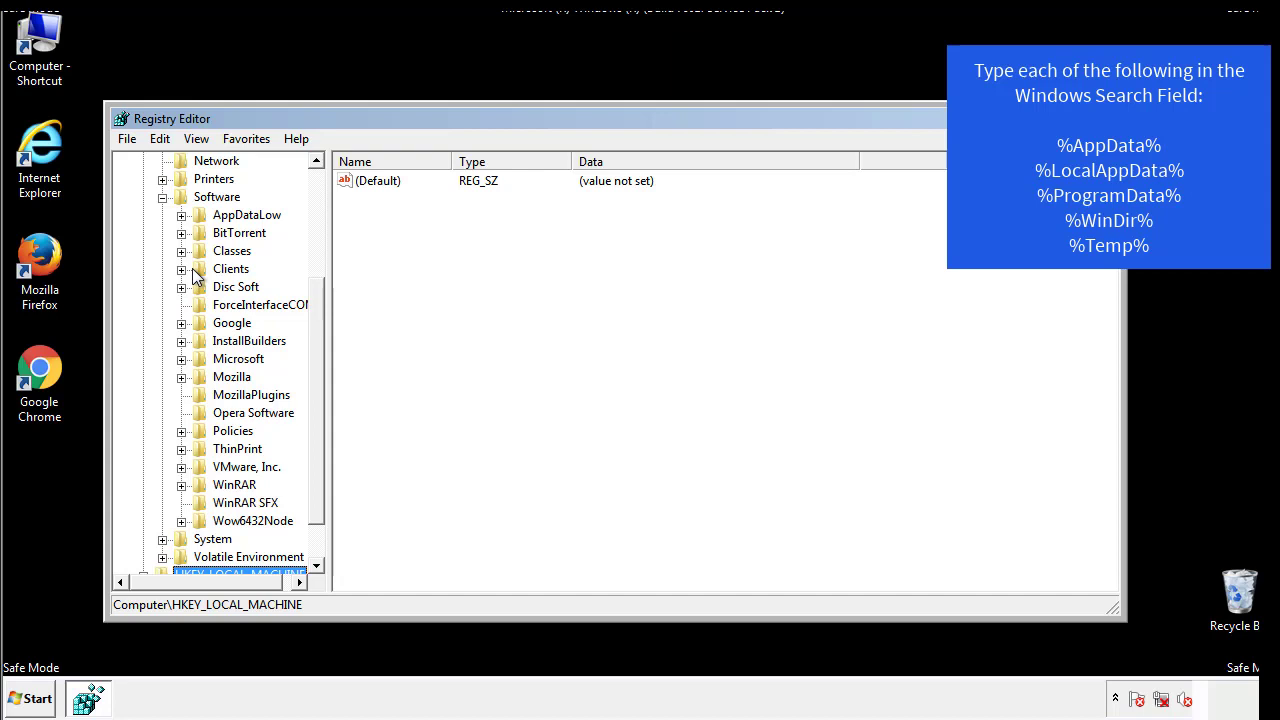
left_click(181, 360)
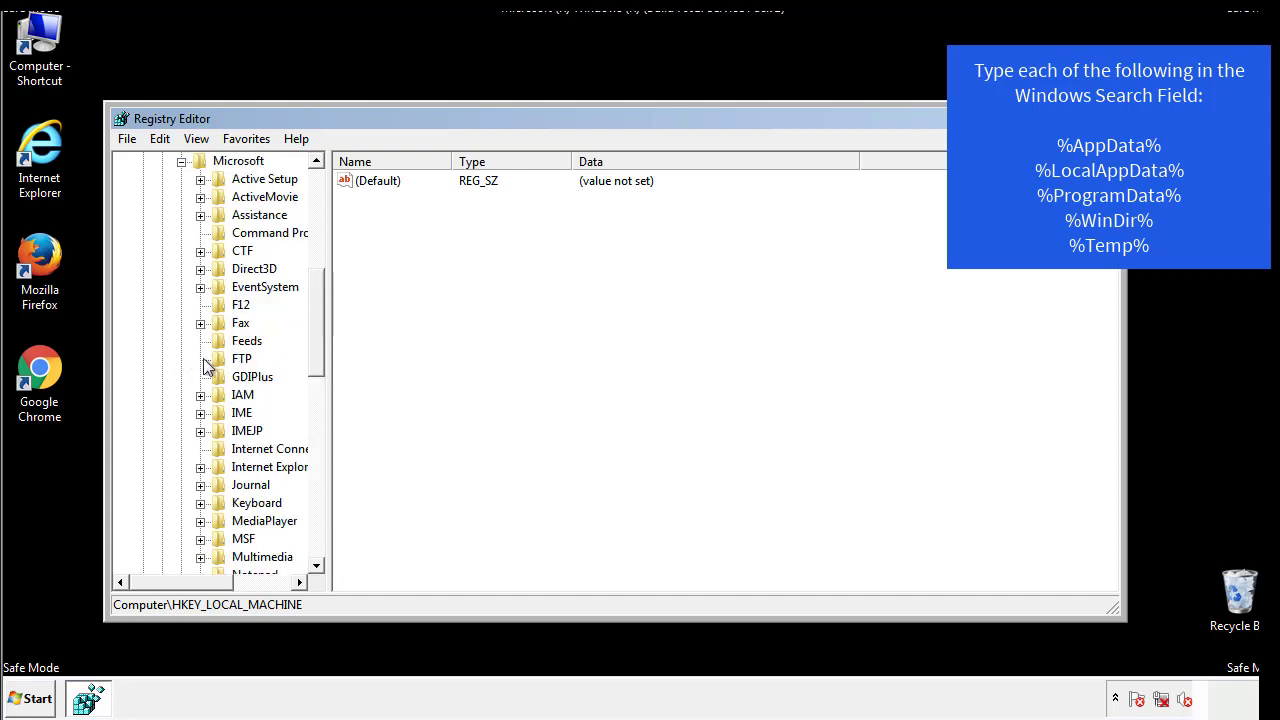
left_click_drag(314, 292, 315, 416)
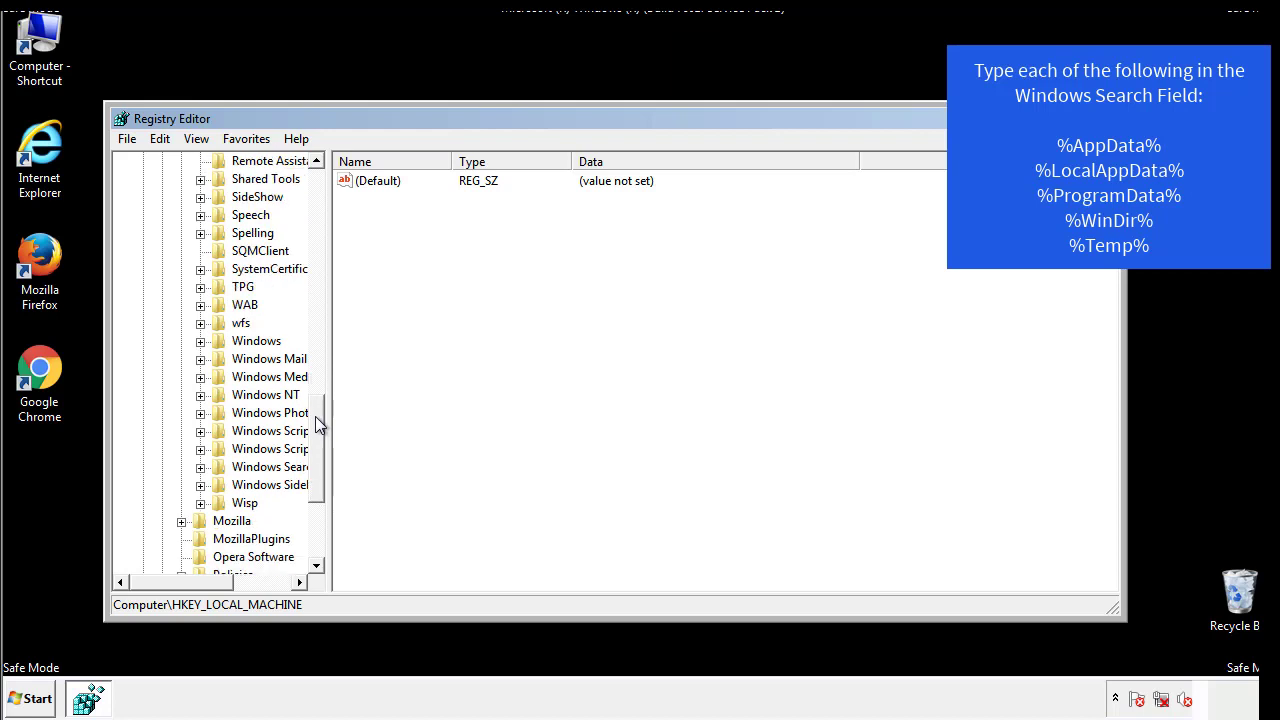
left_click(200, 341)
left_click(219, 359)
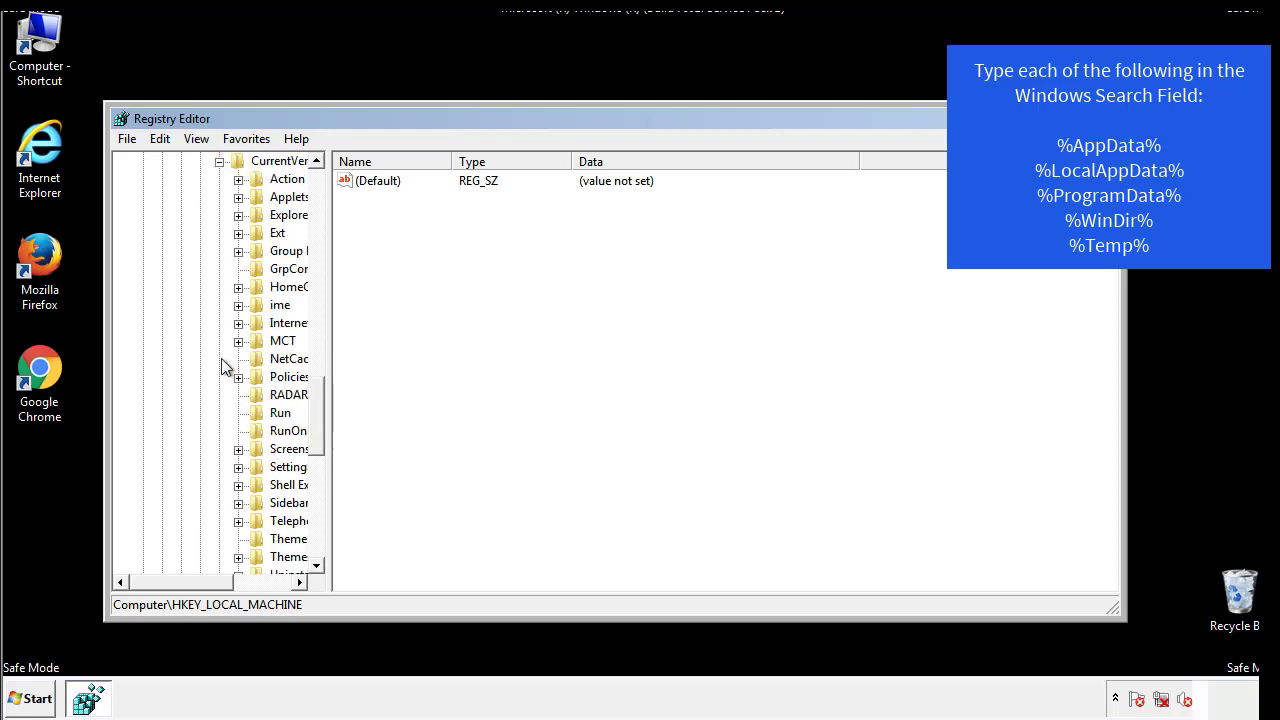
- View the user's Run key values, finding only DAEMON Tools, then collapse the Windows key
left_click_drag(193, 587, 225, 582)
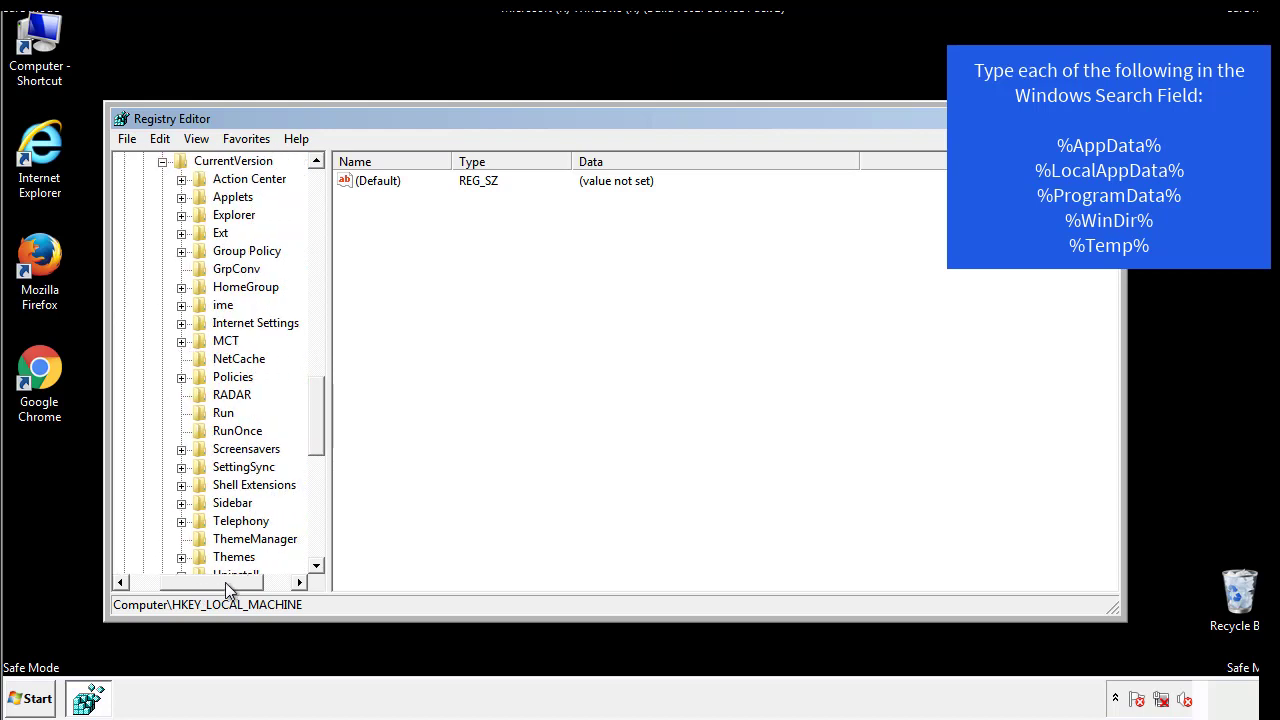
left_click(220, 413)
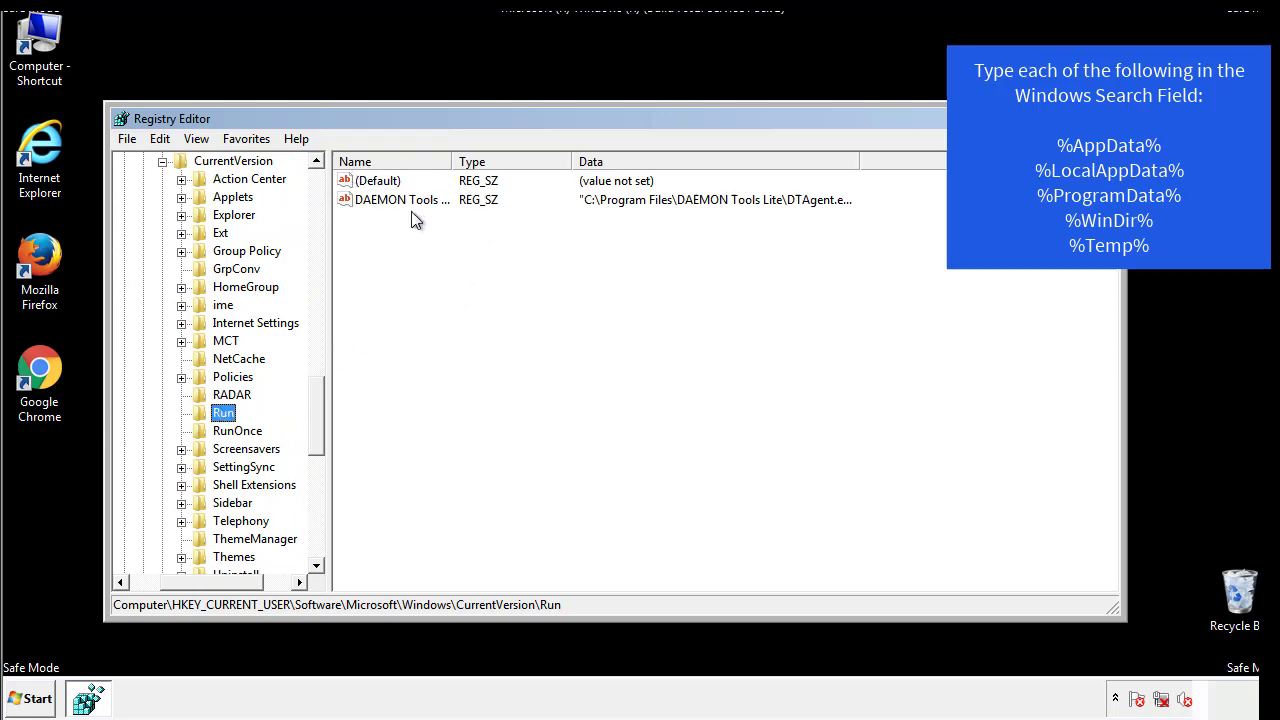
left_click(550, 234)
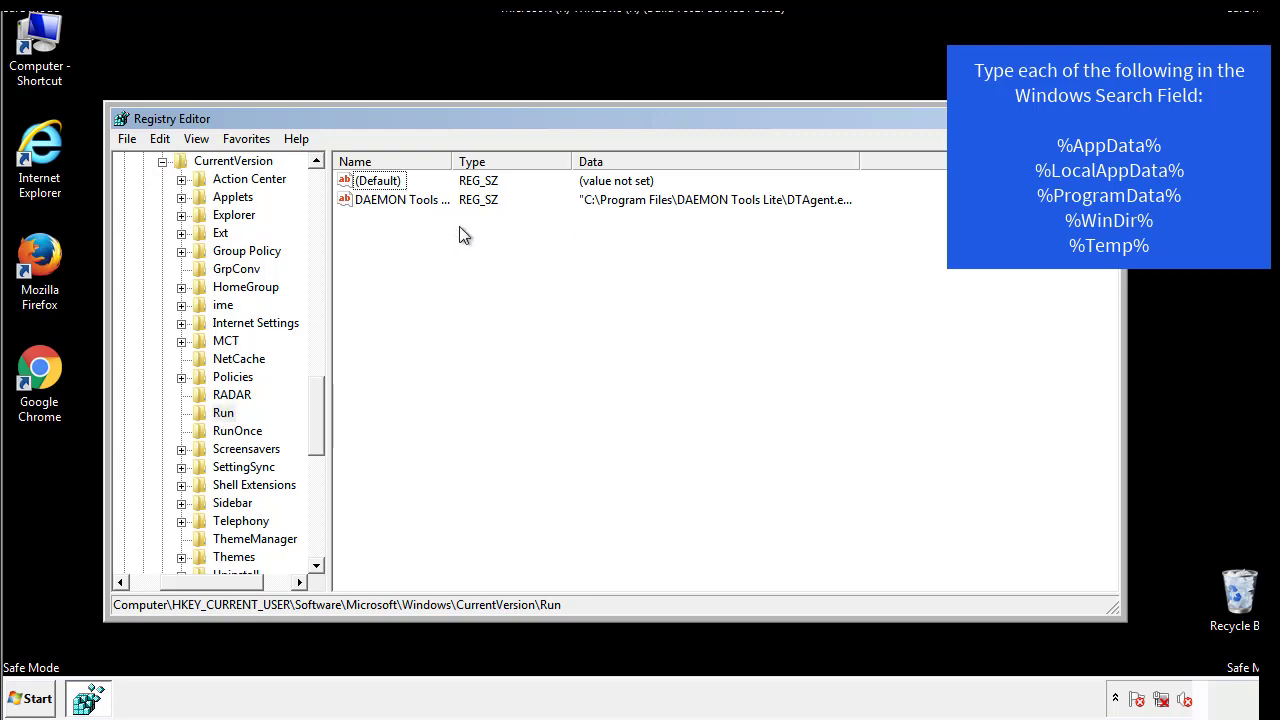
left_click_drag(212, 579, 187, 581)
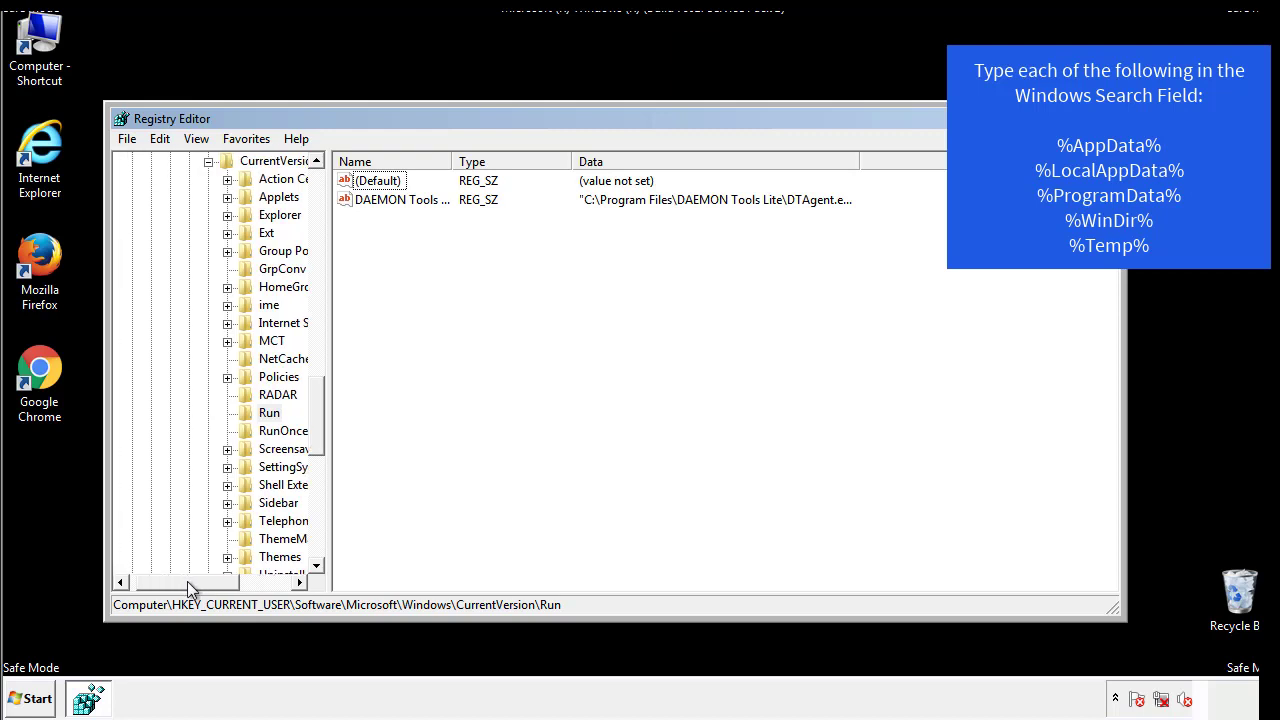
left_click_drag(324, 437, 316, 420)
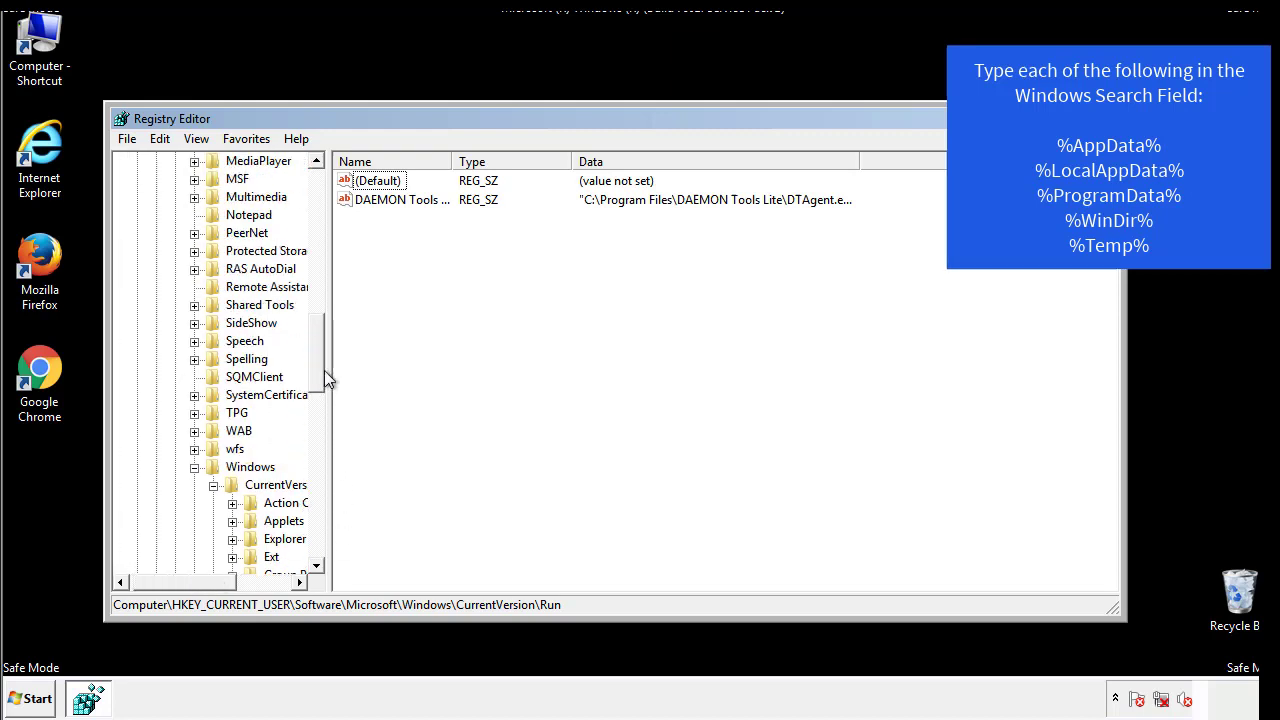
left_click(195, 467)
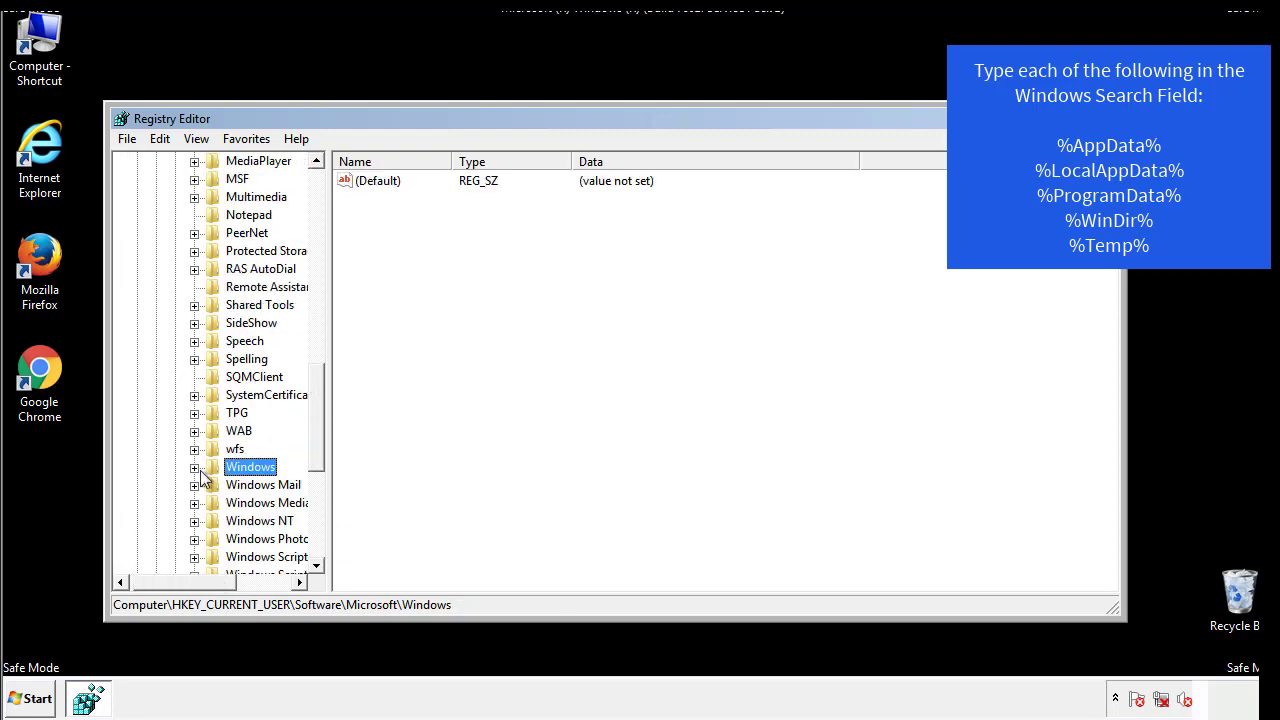
- Search the registry for %temp% using Edit > Find
left_click_drag(321, 445, 322, 247)
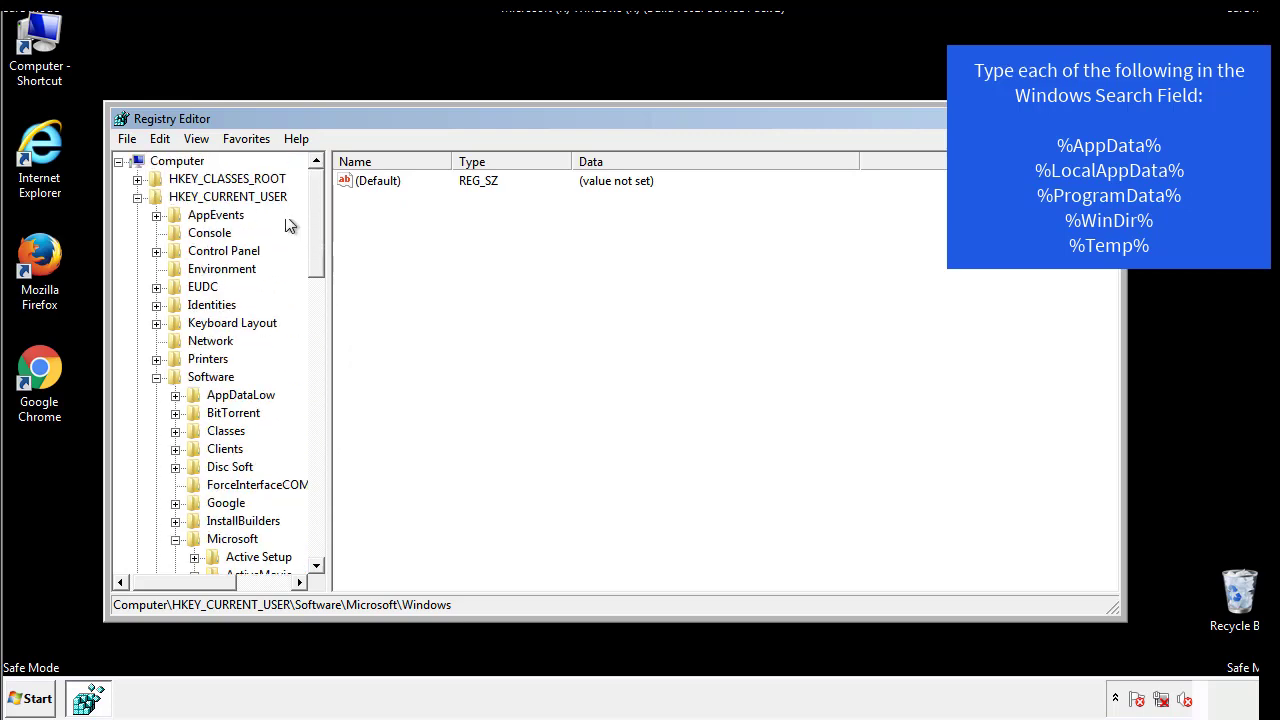
left_click(162, 139)
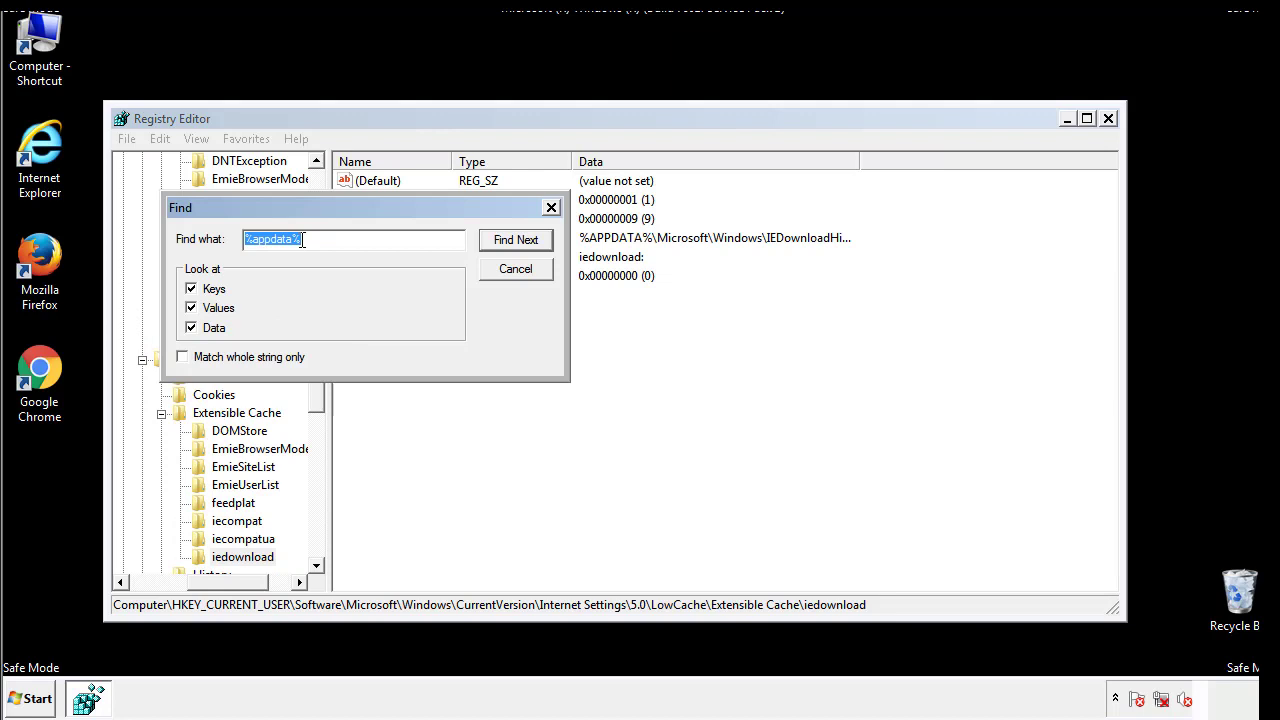
type("%temp%")
key("Return")
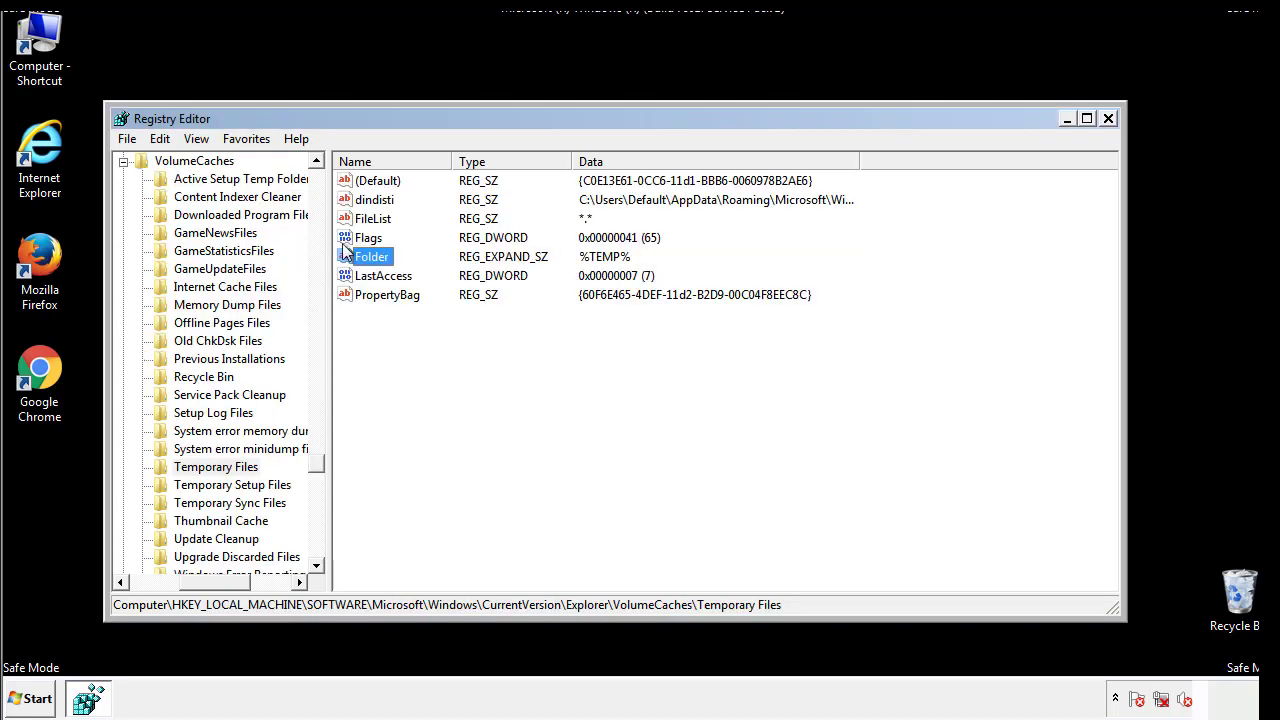
- Delete all non-default values, including dindisti, from the Temporary Files key
left_click(523, 350)
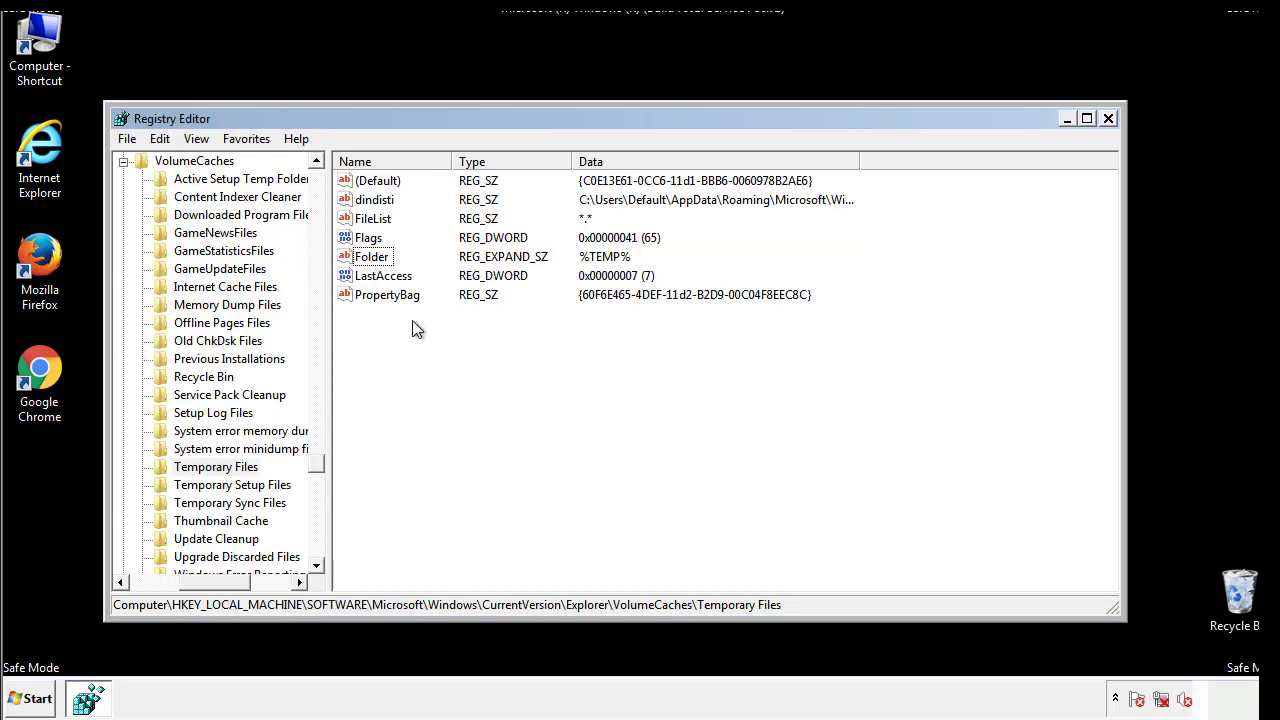
left_click_drag(411, 322, 362, 176)
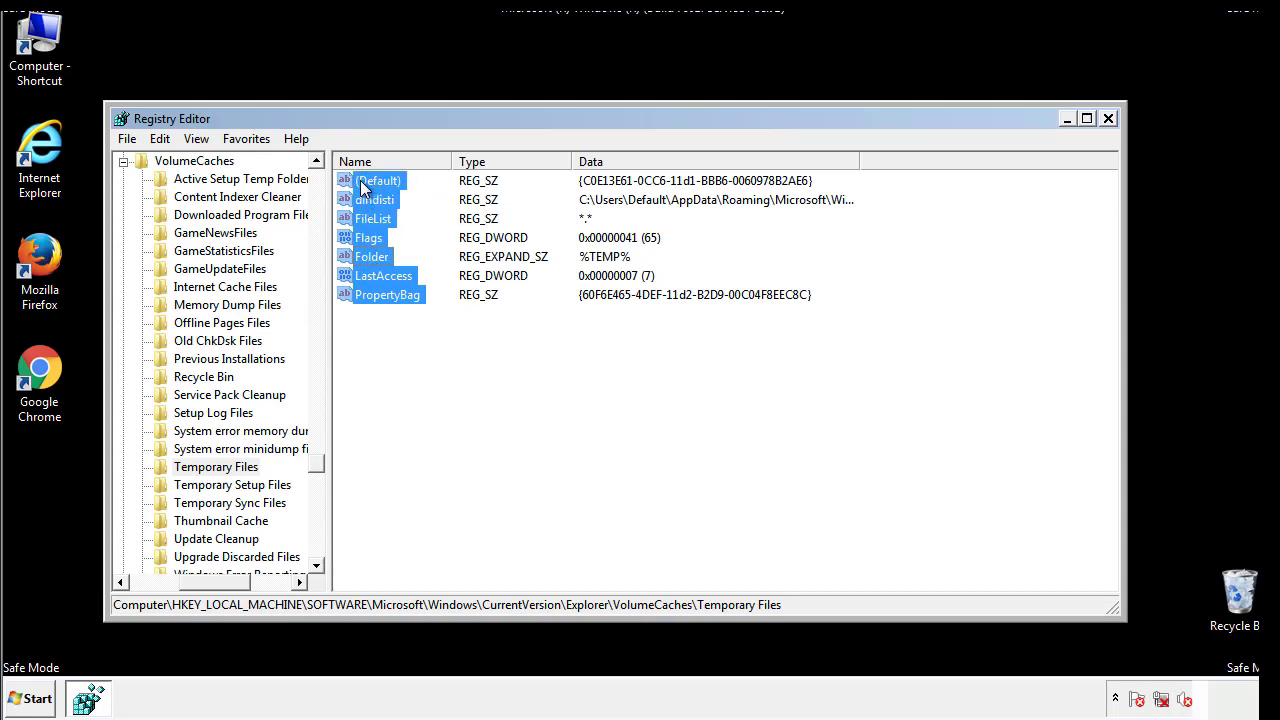
right_click(362, 188)
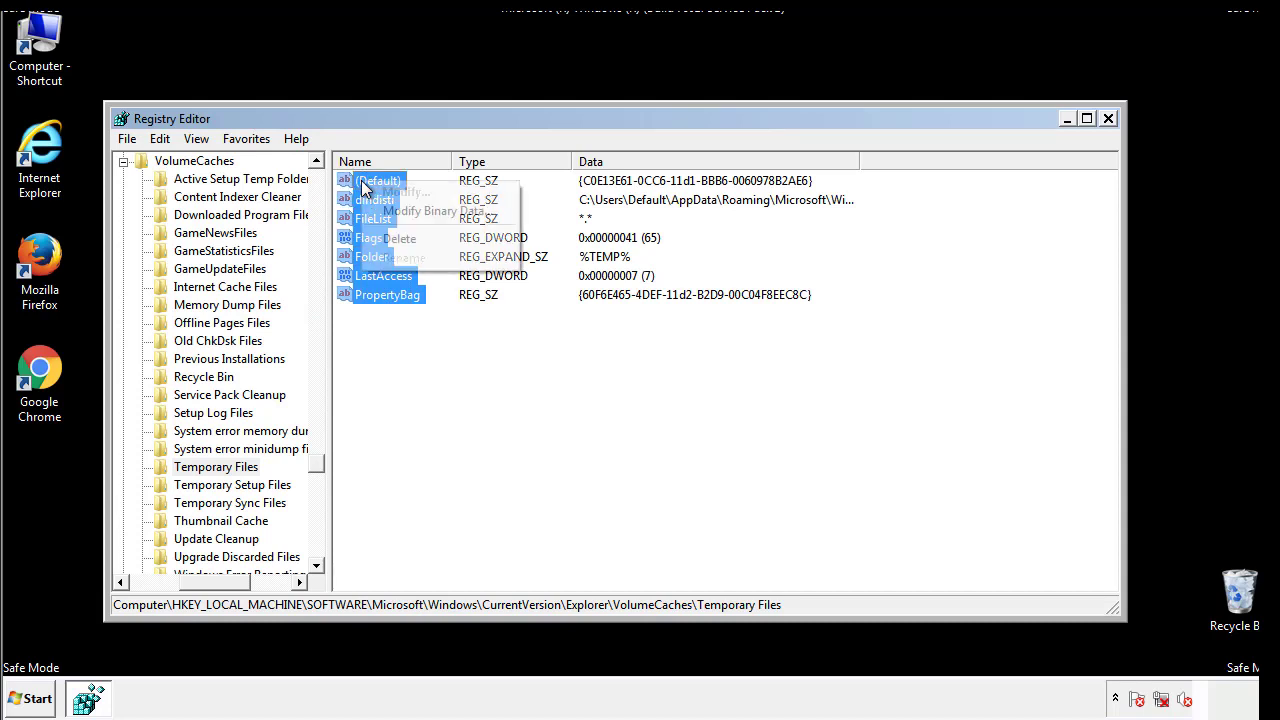
left_click(388, 238)
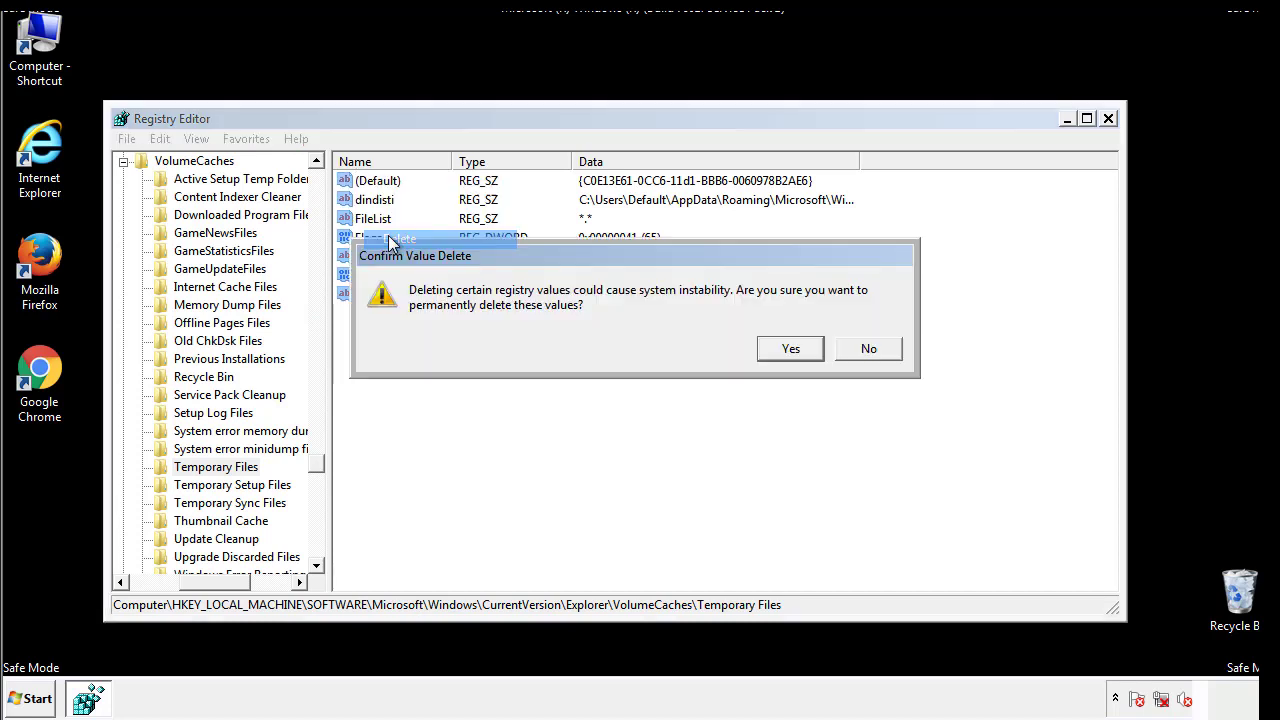
left_click(814, 349)
left_click(446, 246)
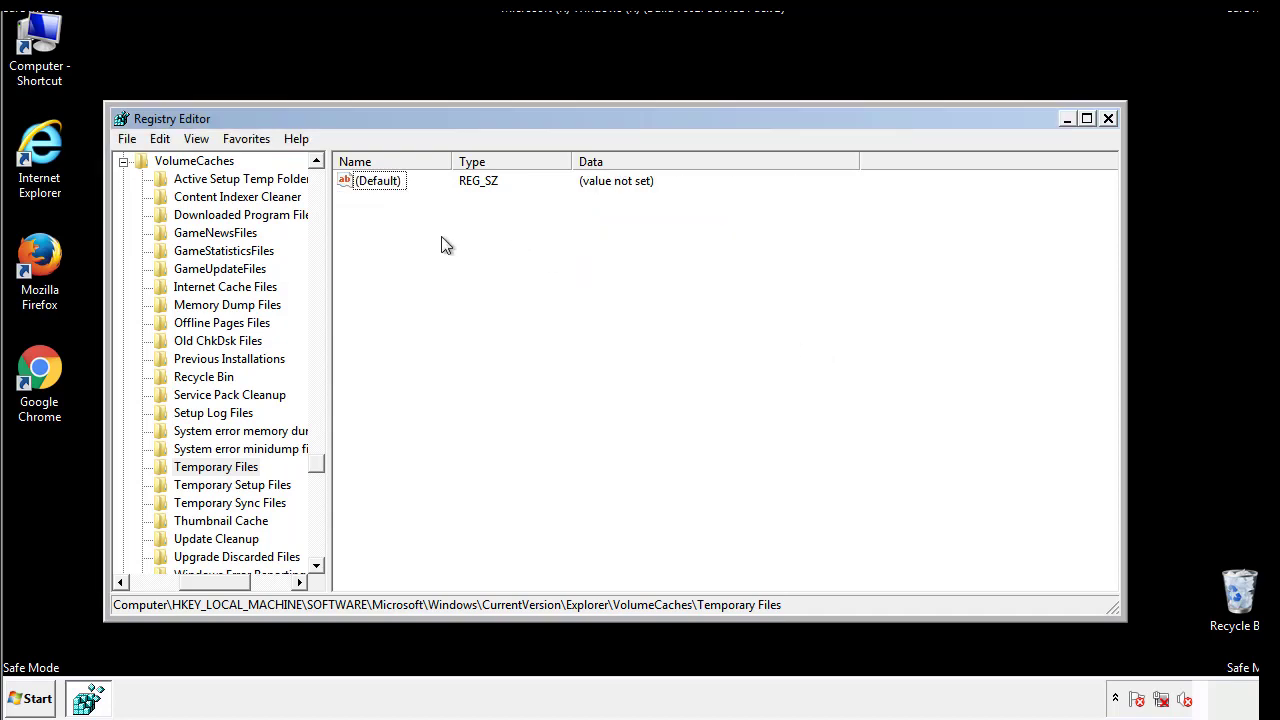
- Close Registry Editor and launch System Configuration via msconfig from Start search
left_click(1109, 119)
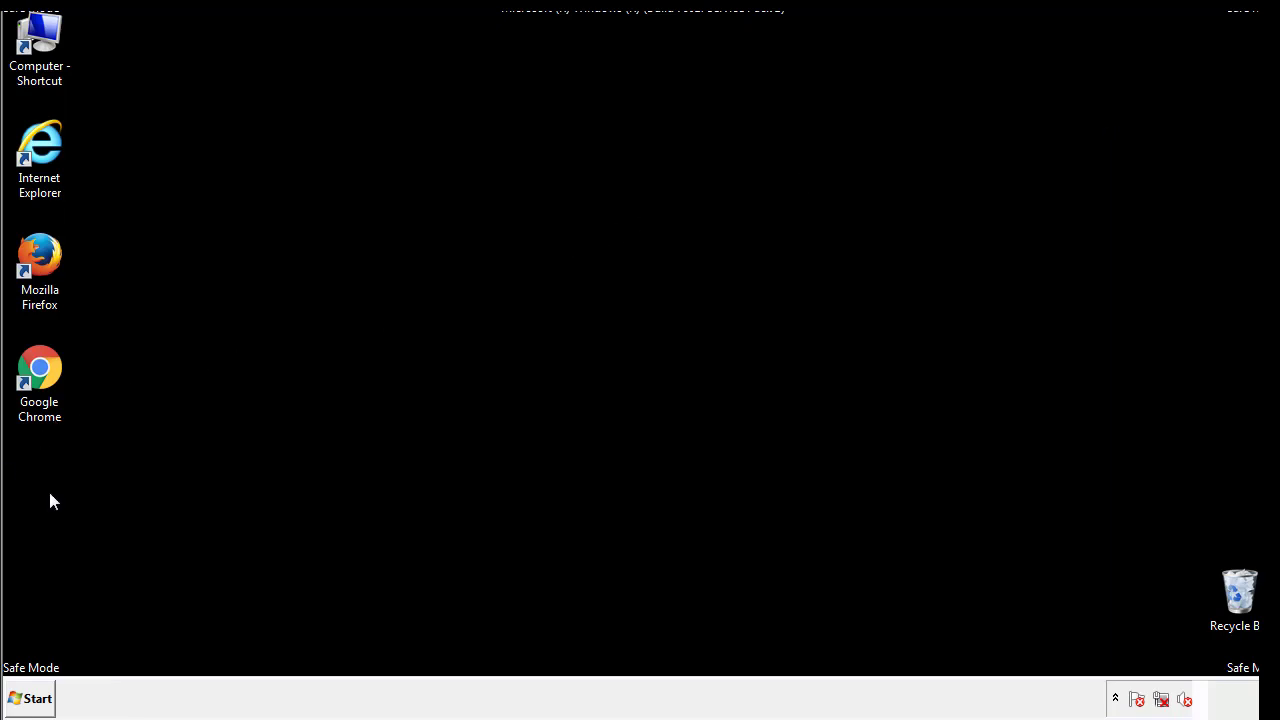
left_click(26, 705)
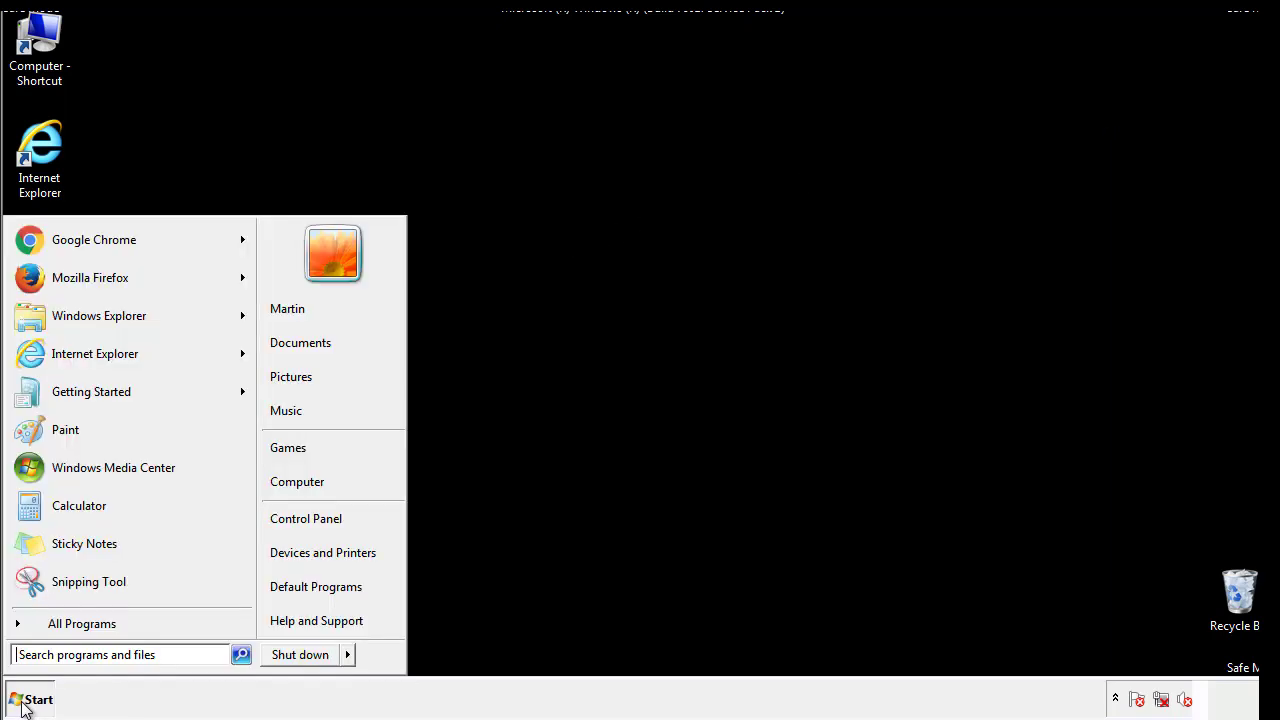
left_click(68, 654)
type("mscon")
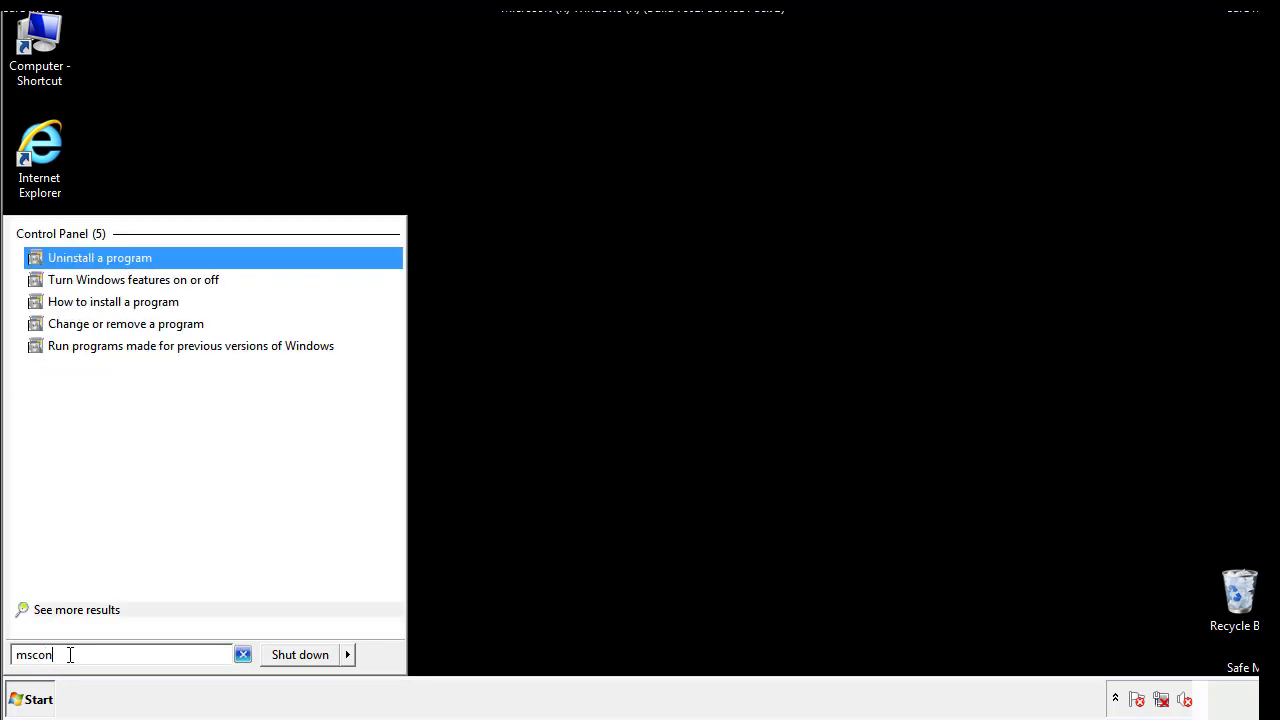
type("fig")
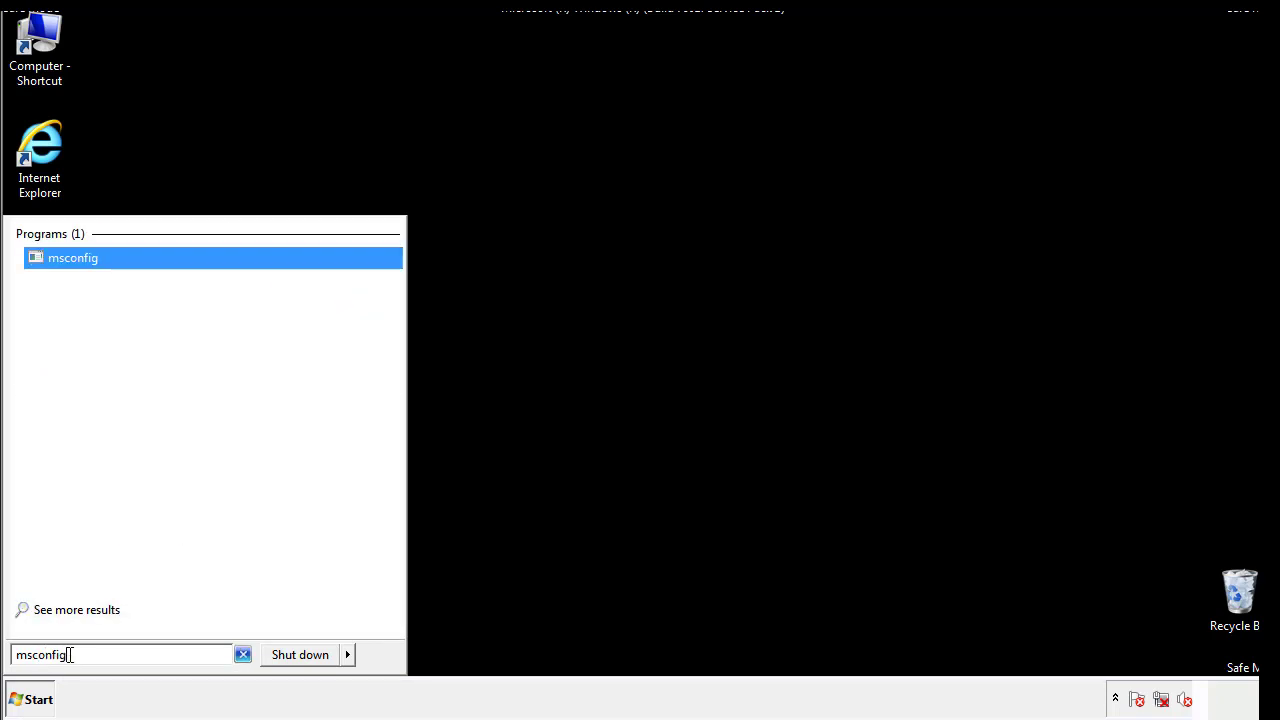
key("Return")
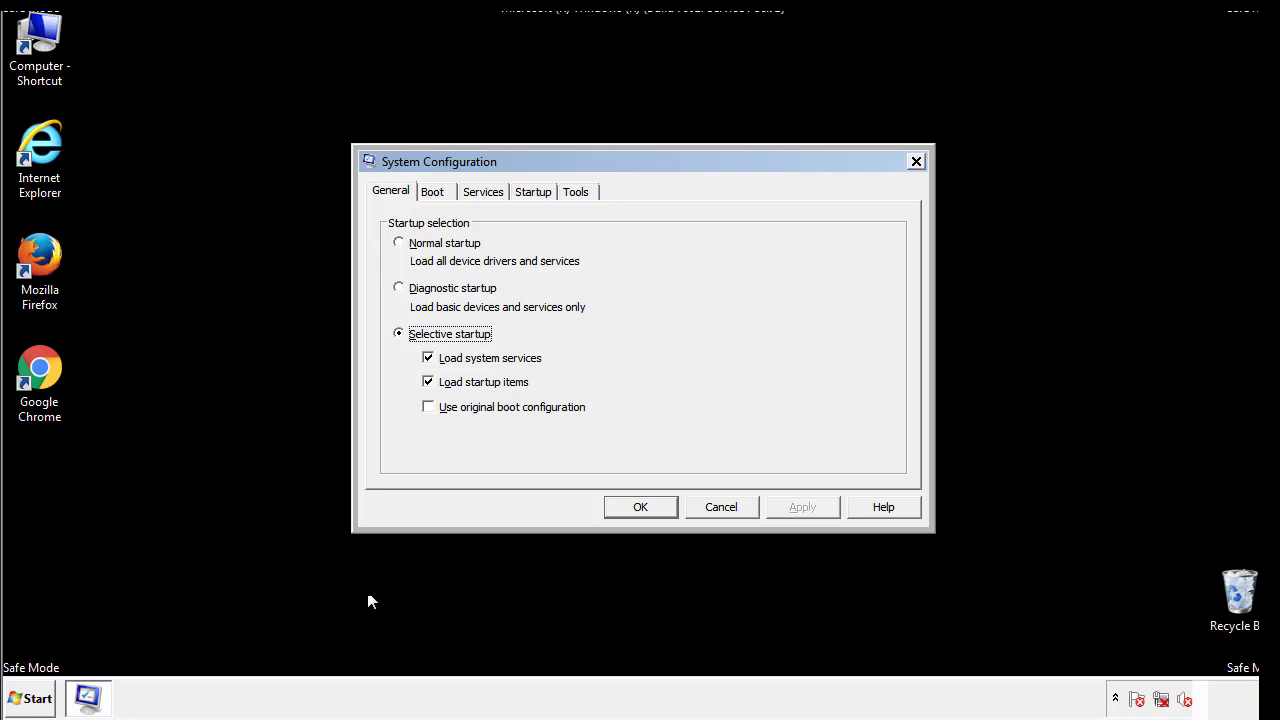
- Uncheck Safe boot on the Boot tab, apply and confirm, then restart the computer
left_click(433, 191)
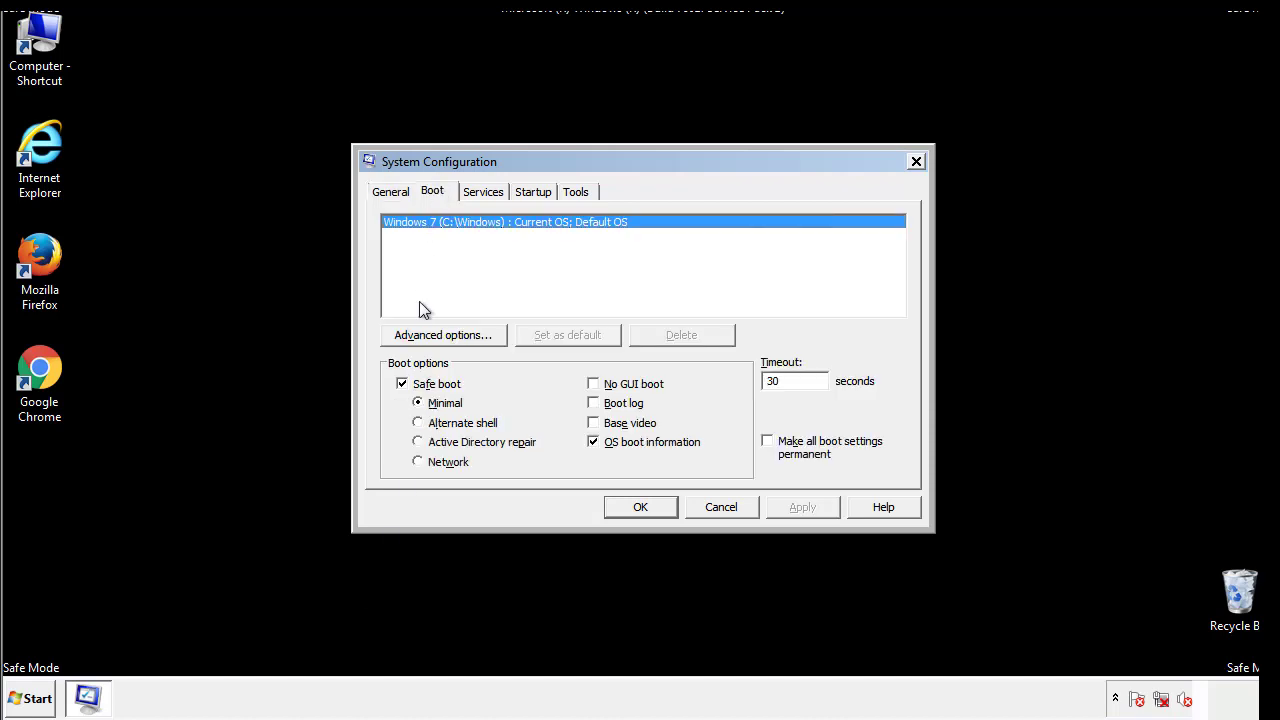
left_click(403, 384)
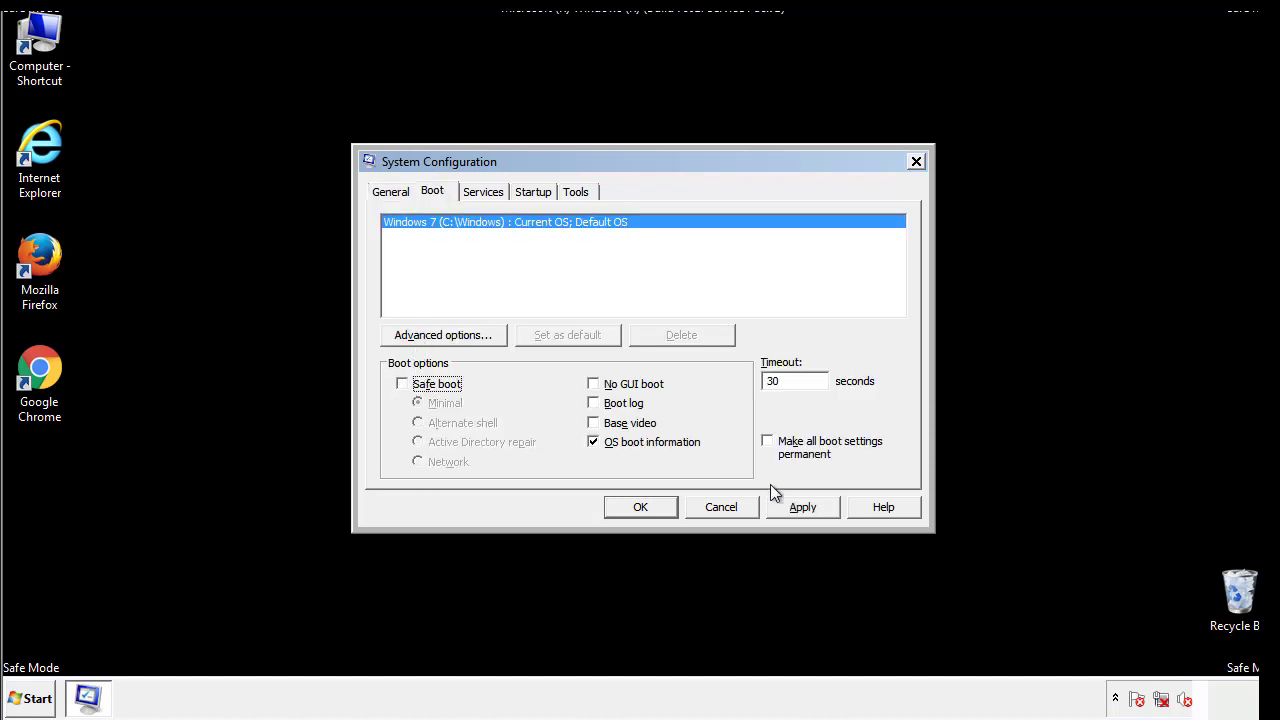
left_click(805, 506)
left_click(636, 507)
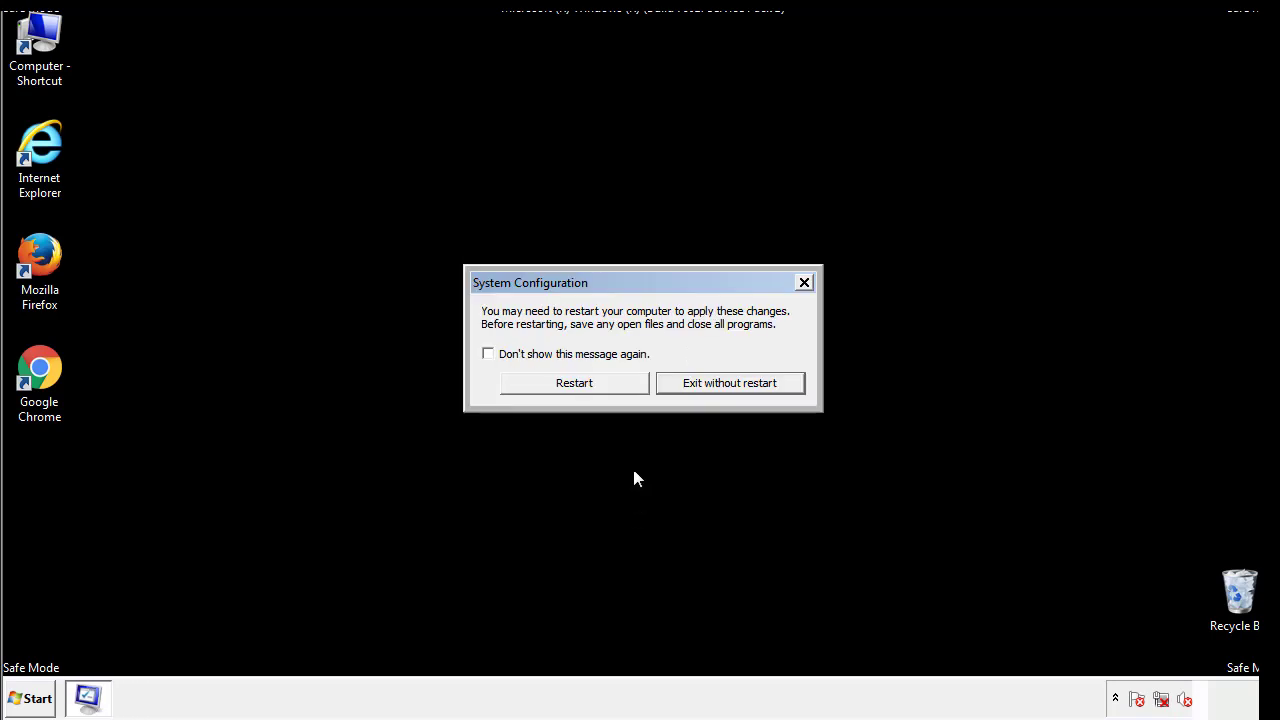
left_click(592, 388)
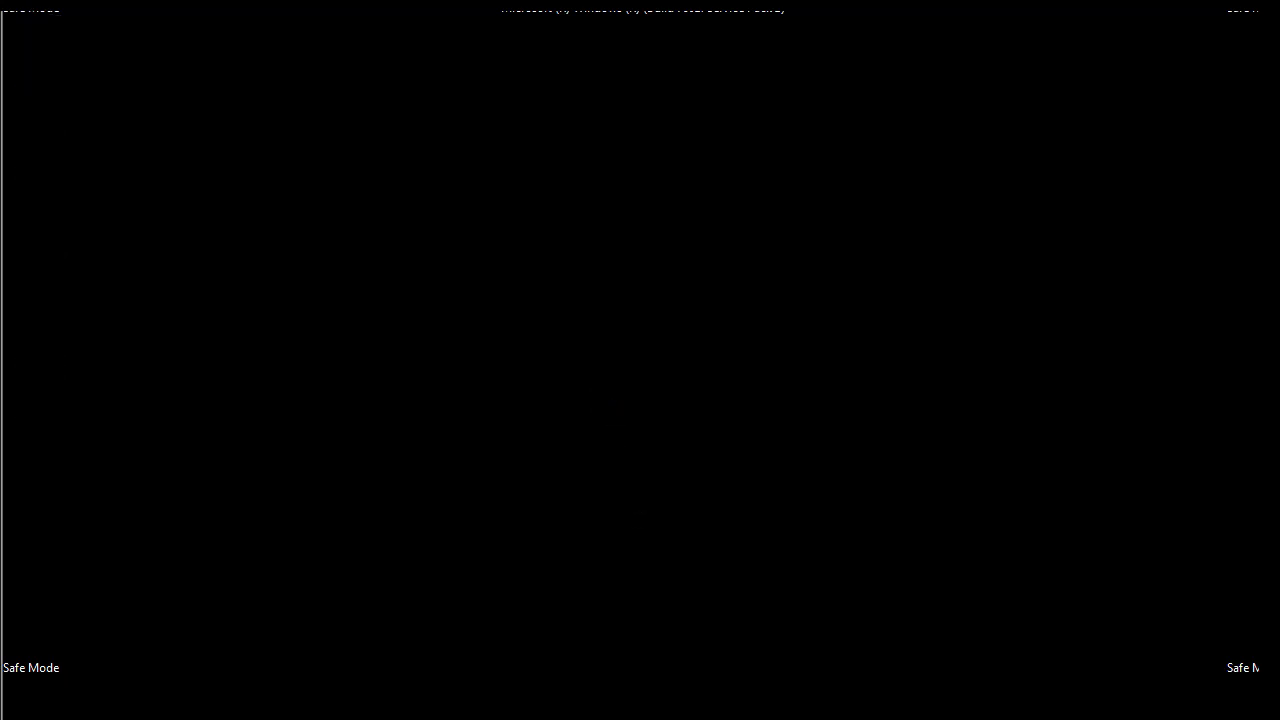